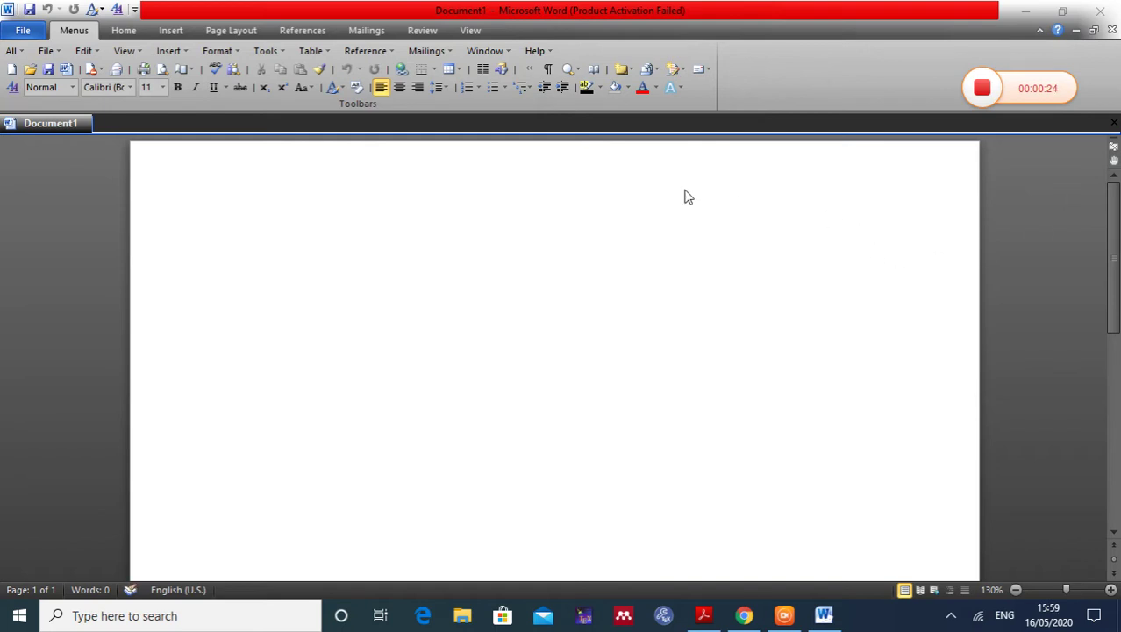
Type the title 'Blood cancer in woman' at the top and indent it toward the centre
{"action": "left_click", "coordinate": [429, 174]}
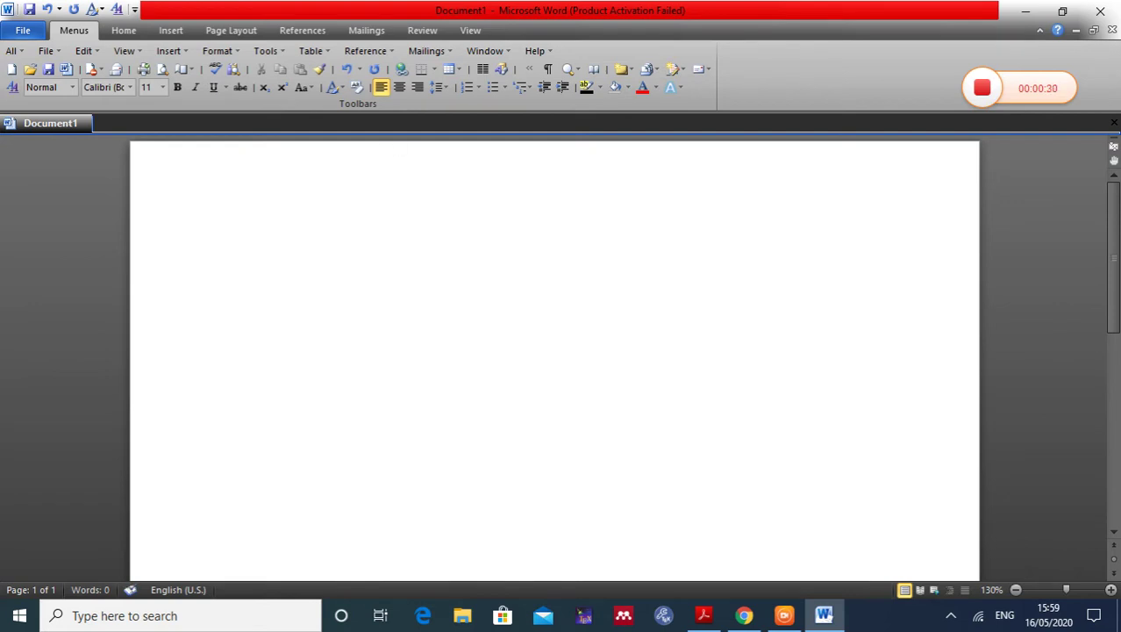
{"action": "type", "text": "b"}
{"action": "type", "text": "lood "}
{"action": "type", "text": "can"}
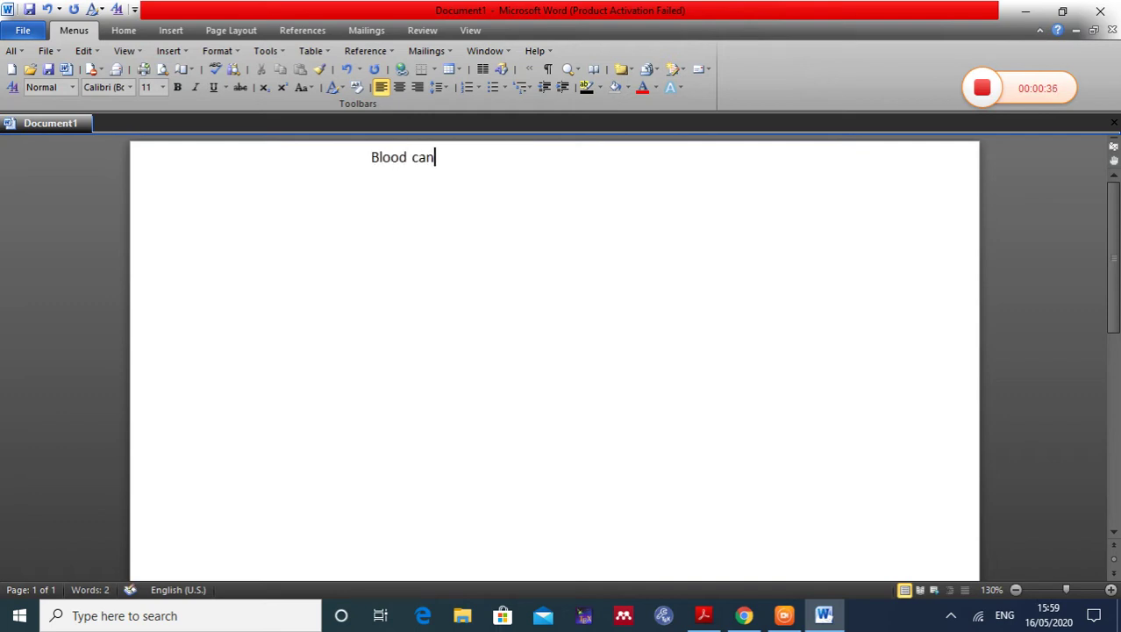
{"action": "type", "text": "cer"}
{"action": "type", "text": " in"}
{"action": "type", "text": " wo"}
{"action": "type", "text": "man"}
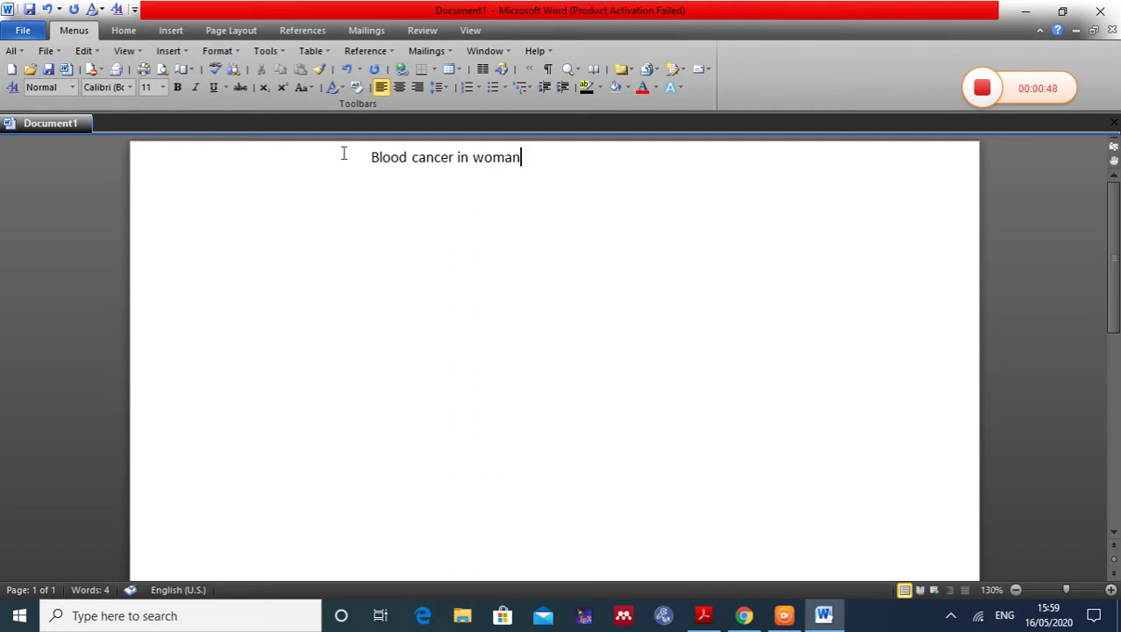
{"action": "left_click", "coordinate": [354, 156]}
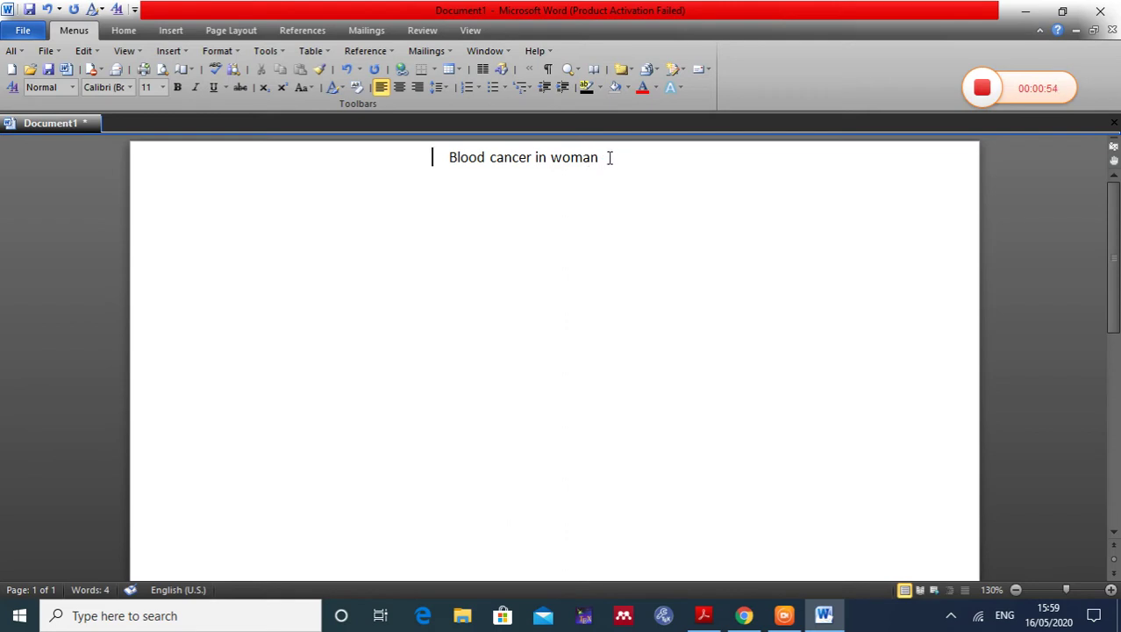
Make 'Blood cancer in woman' 14-point Times New Roman and begin a new line below it
{"action": "left_click_drag", "start_coordinate": [600, 158], "coordinate": [459, 154]}
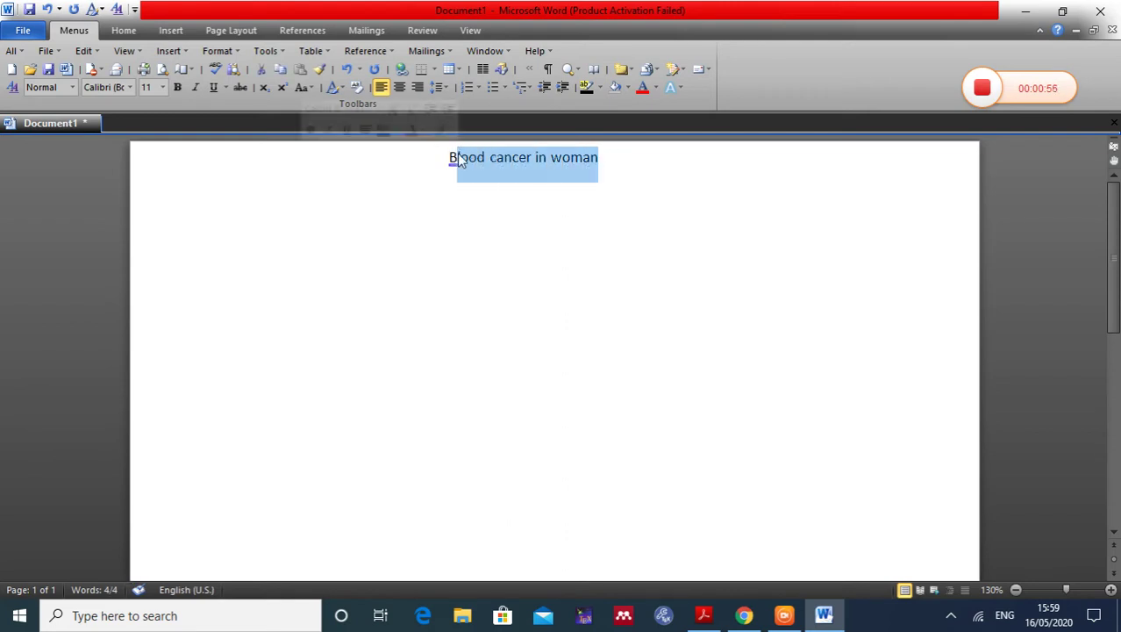
{"action": "left_click", "coordinate": [616, 175]}
{"action": "left_click_drag", "start_coordinate": [609, 163], "coordinate": [470, 167]}
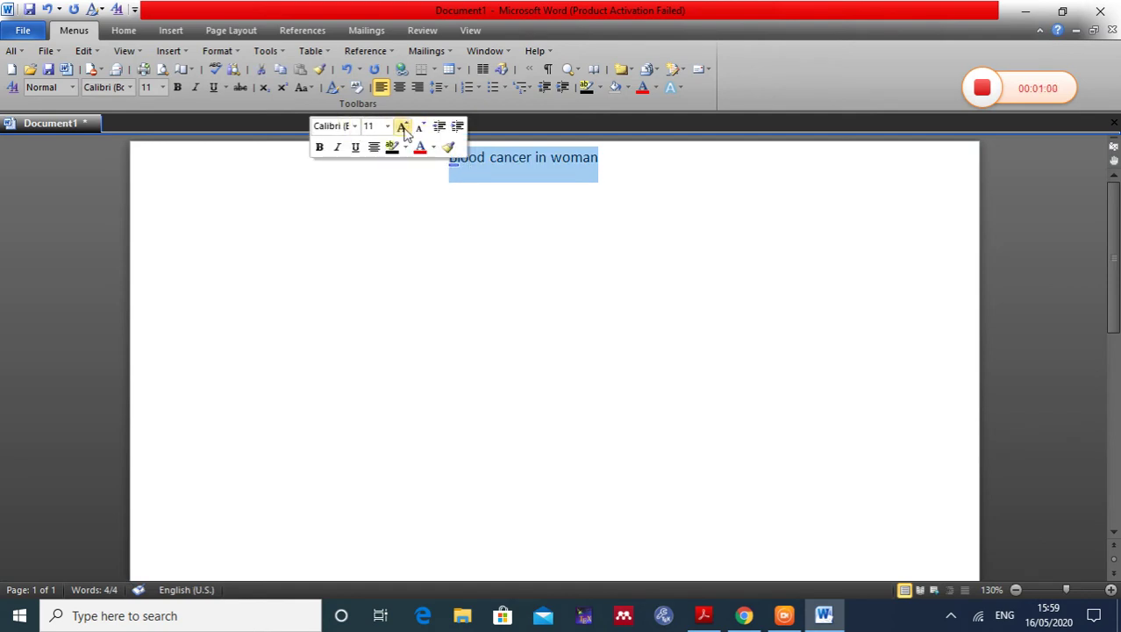
{"action": "left_click", "coordinate": [403, 127]}
{"action": "left_click", "coordinate": [404, 128]}
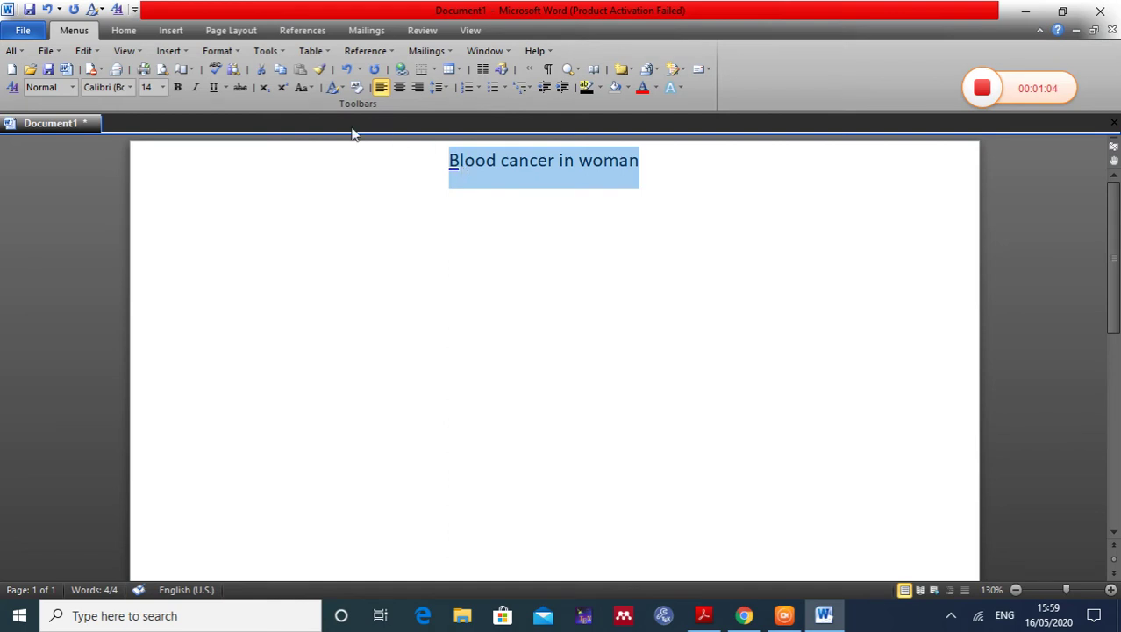
{"action": "left_click", "coordinate": [129, 86]}
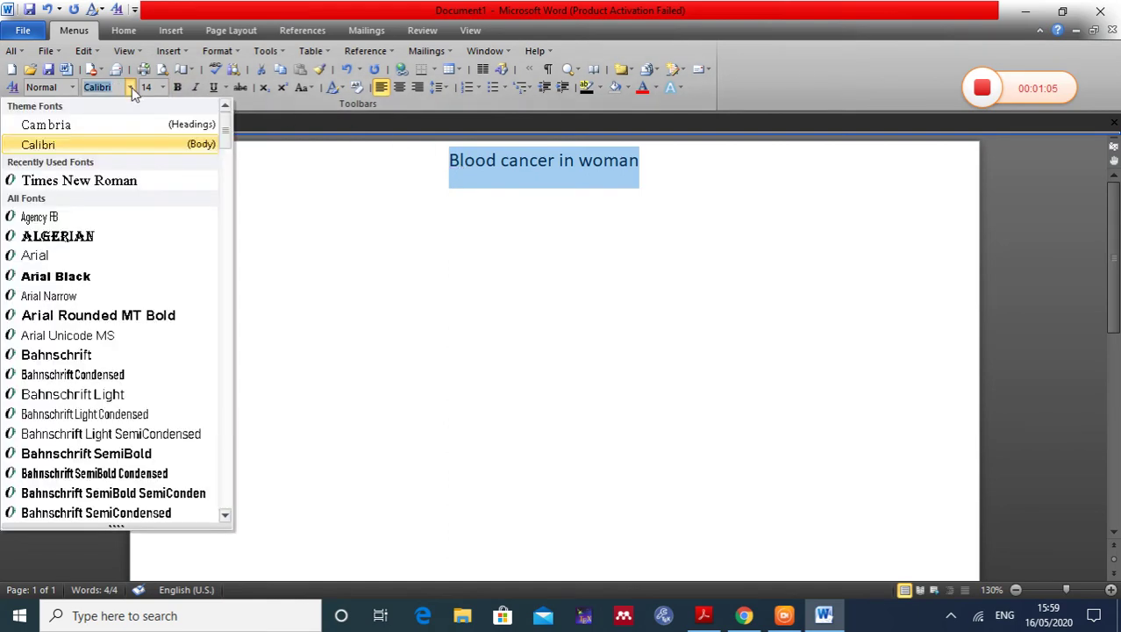
{"action": "left_click", "coordinate": [142, 179]}
{"action": "left_click", "coordinate": [664, 173]}
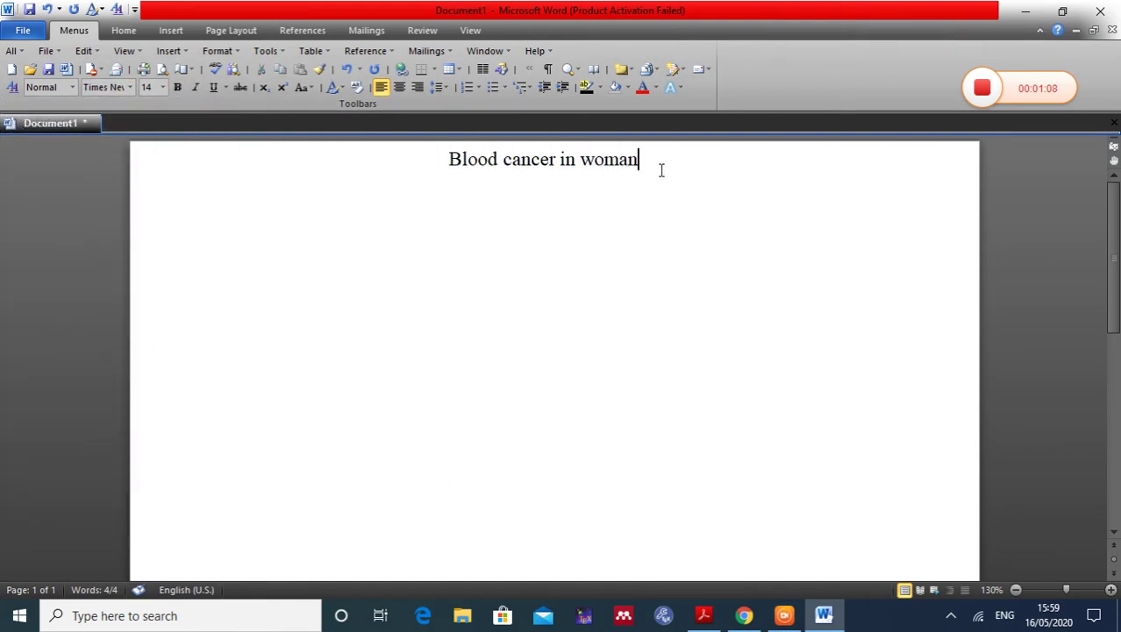
{"action": "key", "text": "Return"}
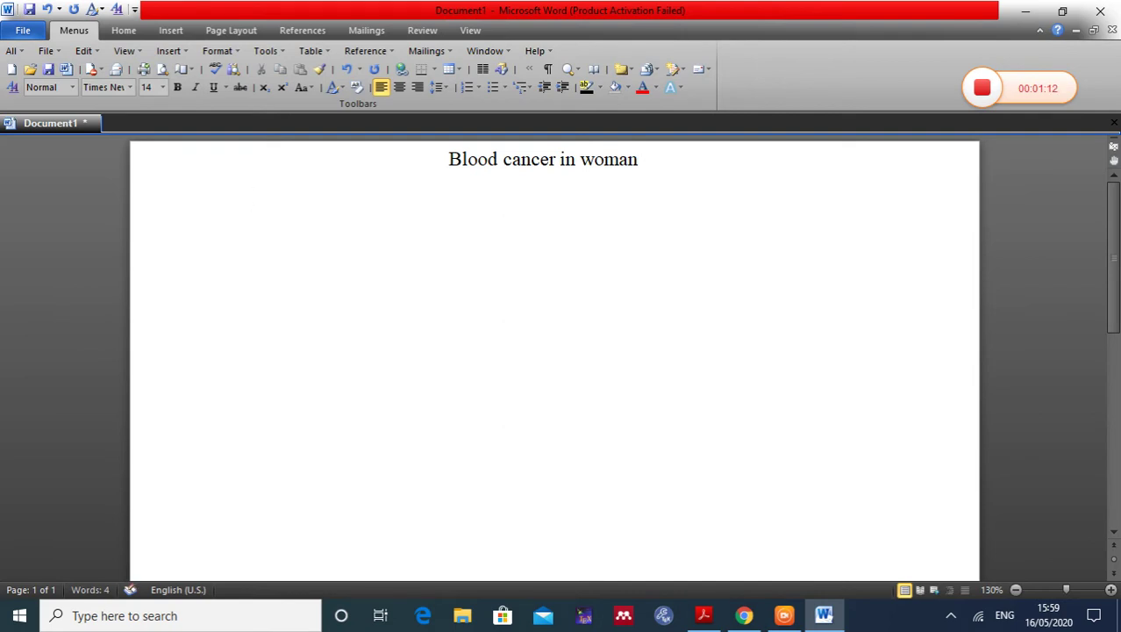
Insert the CUST LOGU picture from the Desktop, indented, below the title
{"action": "key", "text": "Tab"}
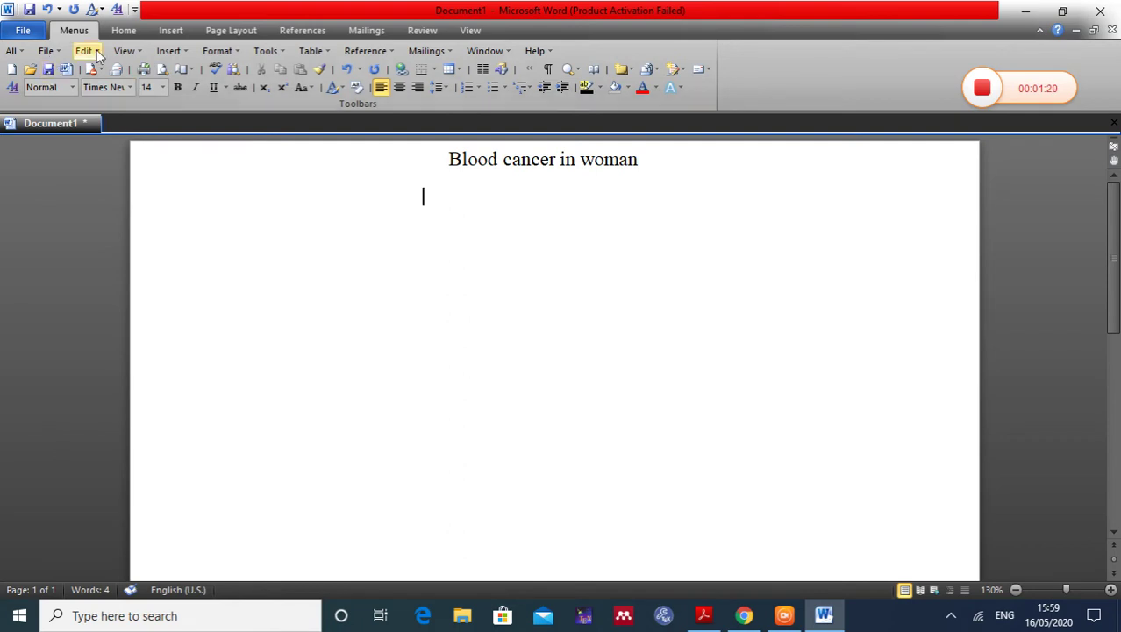
{"action": "left_click", "coordinate": [170, 32]}
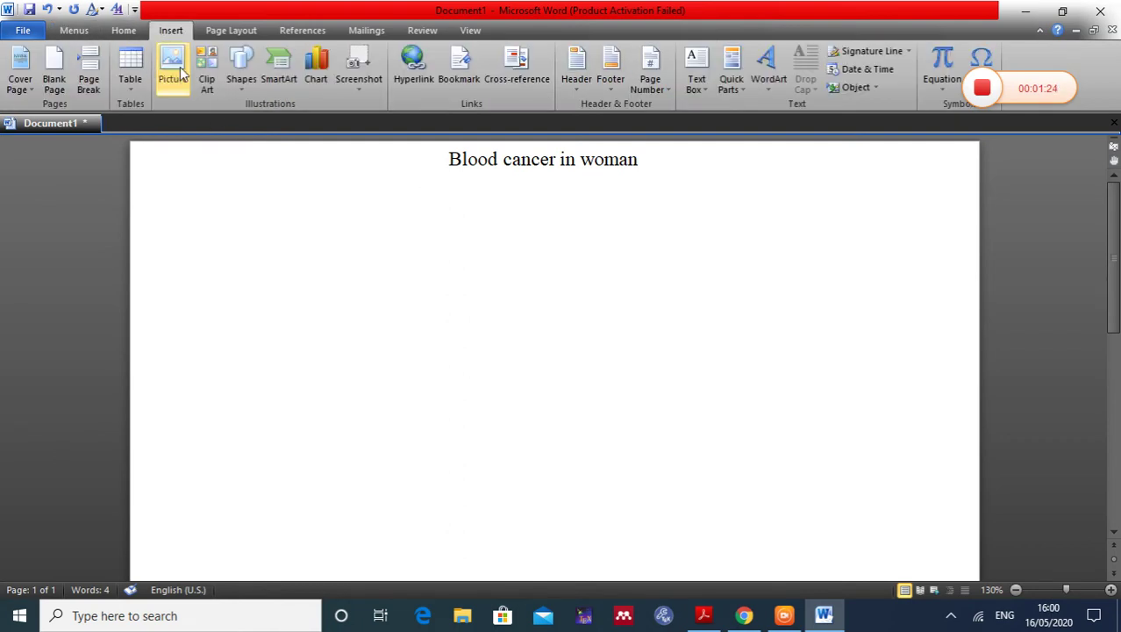
{"action": "left_click", "coordinate": [173, 66]}
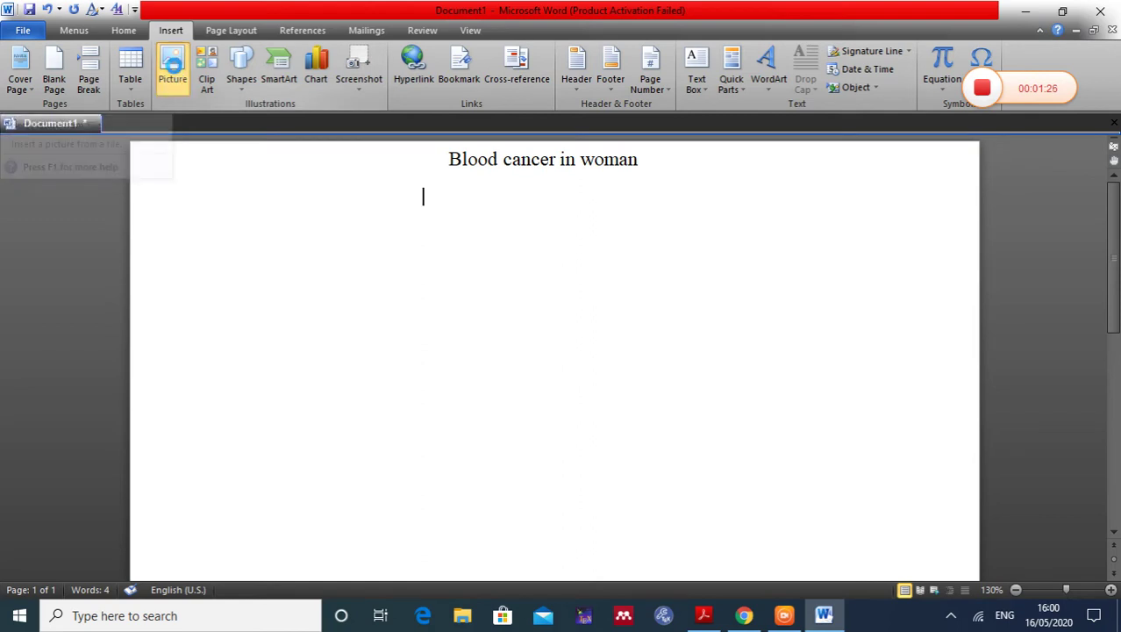
{"action": "left_click", "coordinate": [175, 68]}
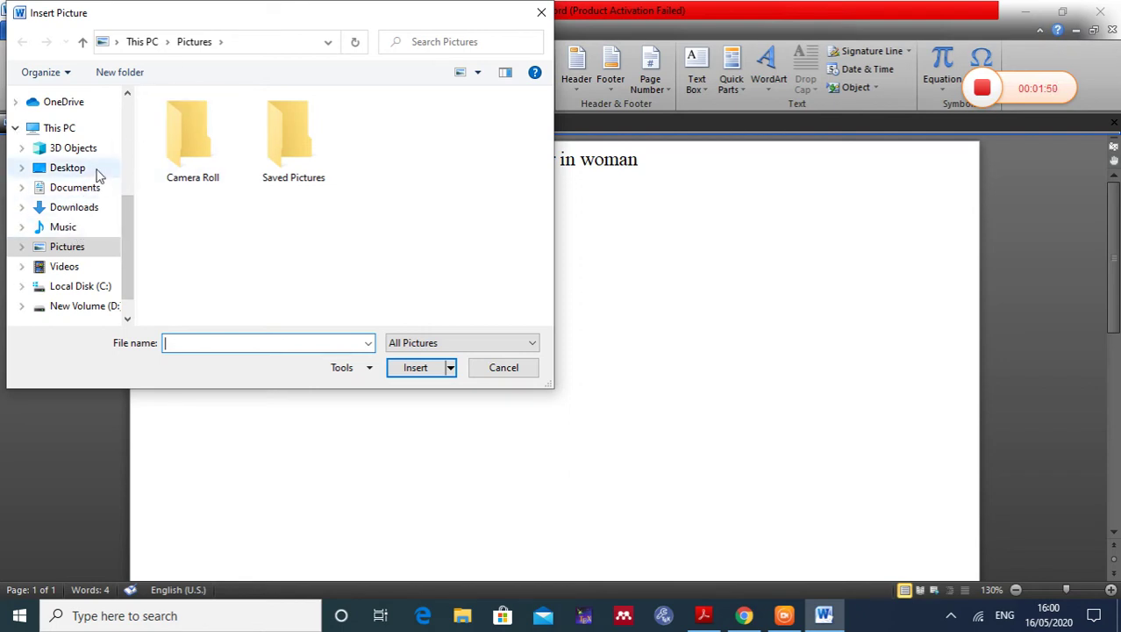
{"action": "left_click", "coordinate": [70, 167]}
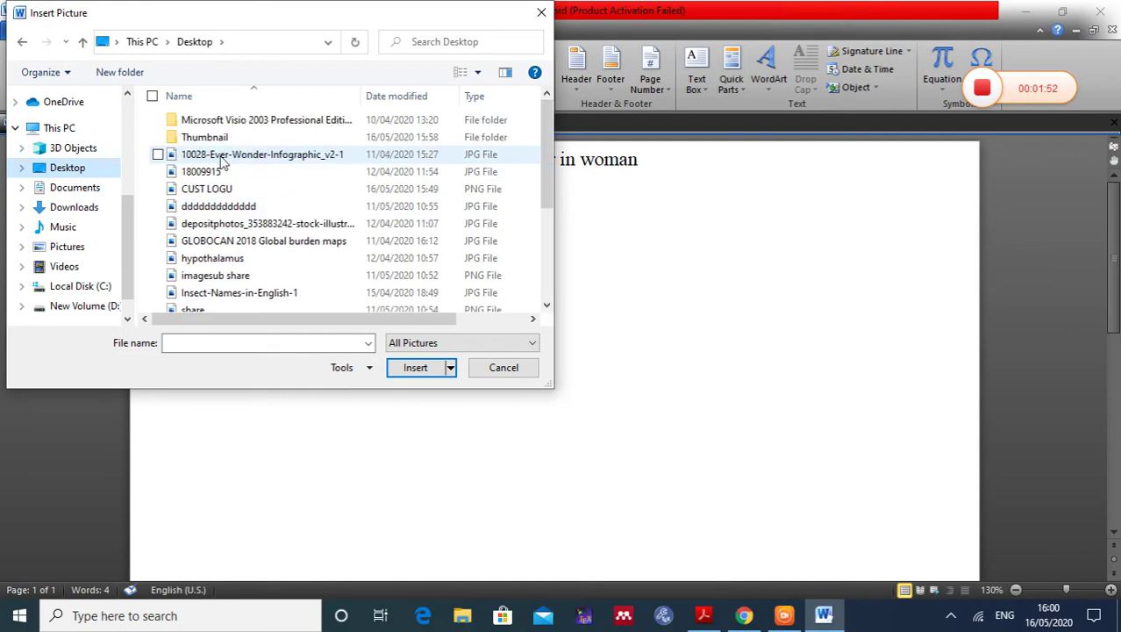
{"action": "double_click", "coordinate": [235, 195]}
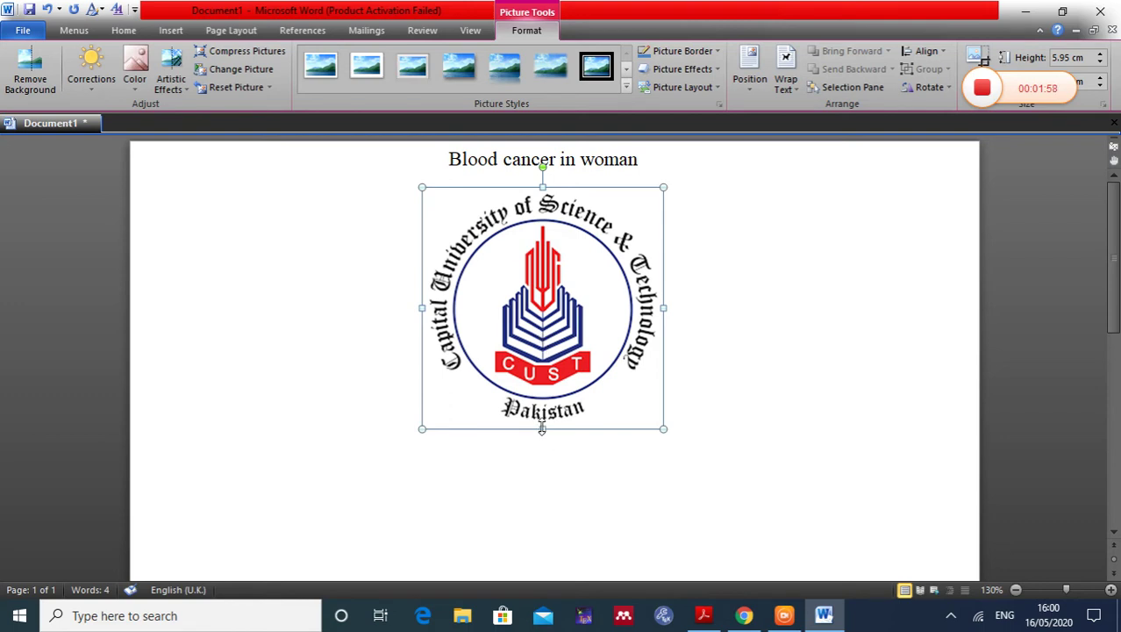
Resize the CUST logo to 4.53 cm tall and slightly narrower
{"action": "left_click_drag", "start_coordinate": [543, 429], "coordinate": [542, 394]}
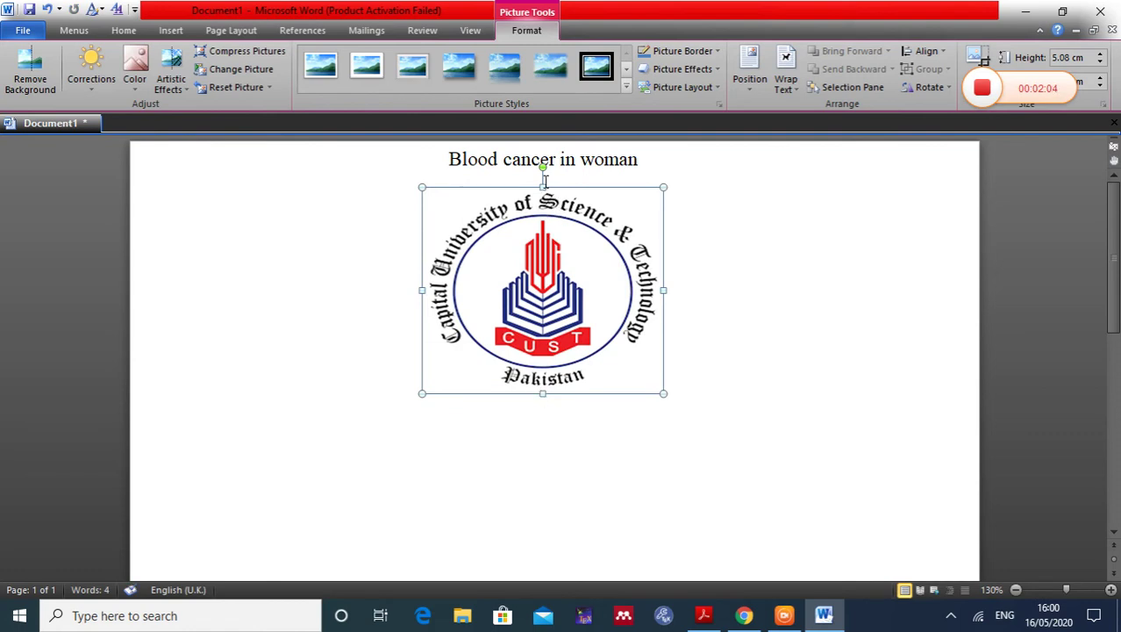
{"action": "left_click_drag", "start_coordinate": [543, 184], "coordinate": [548, 215]}
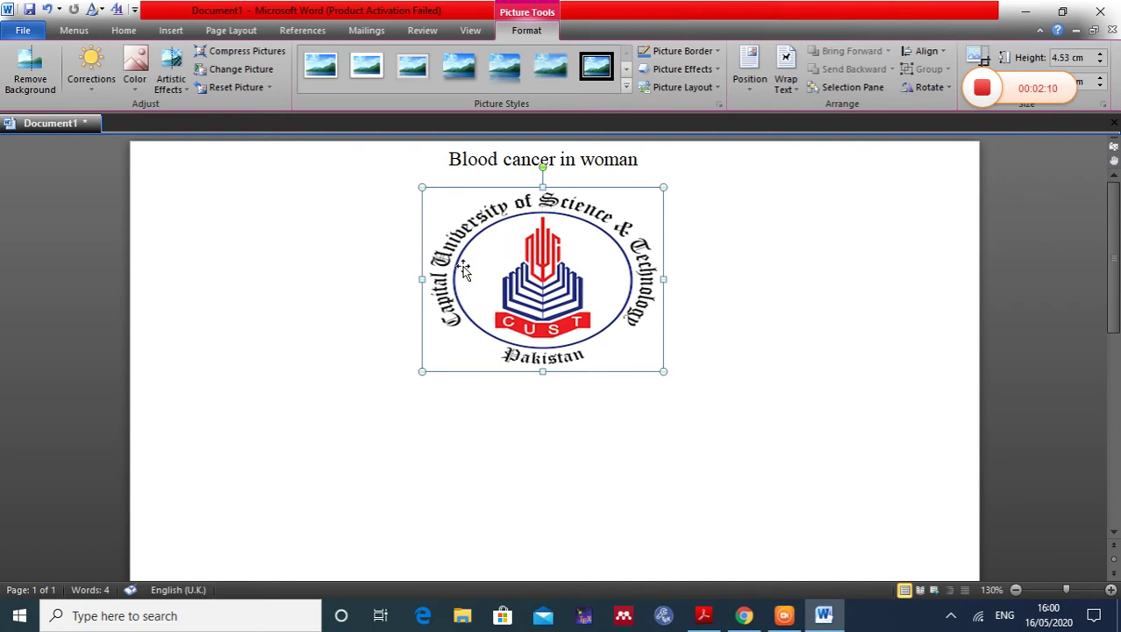
{"action": "left_click_drag", "start_coordinate": [423, 279], "coordinate": [437, 279]}
{"action": "left_click", "coordinate": [829, 281]}
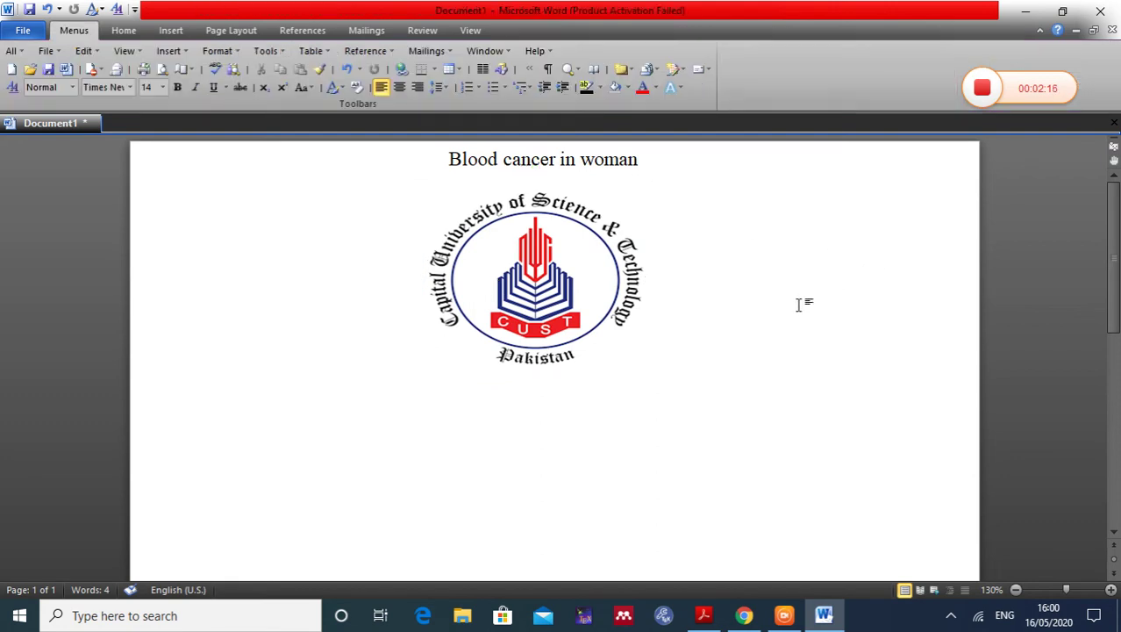
Save the document as 'Blood cancer in woman' and add a new line after the logo
{"action": "key", "text": "ctrl+s"}
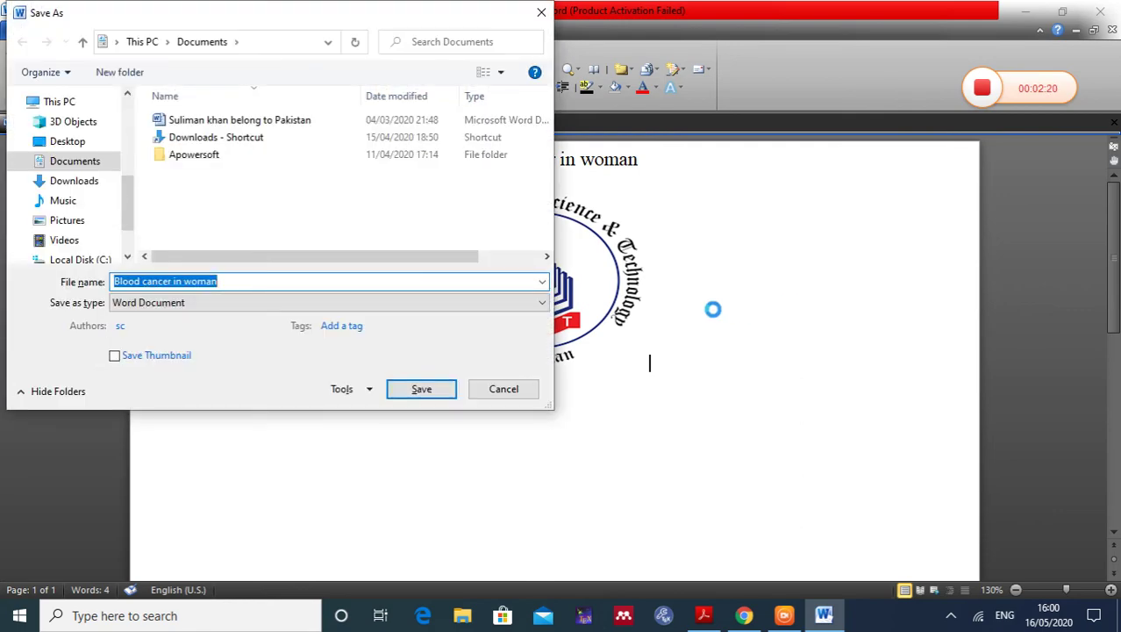
{"action": "left_click", "coordinate": [431, 393]}
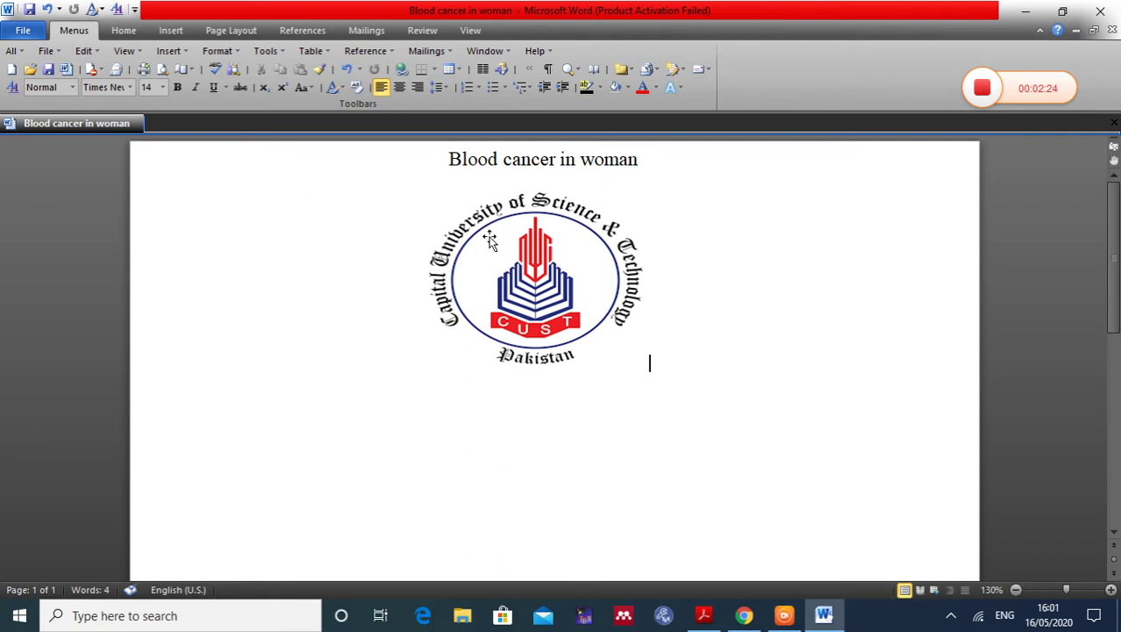
{"action": "key", "text": "Return"}
{"action": "left_click", "coordinate": [535, 279]}
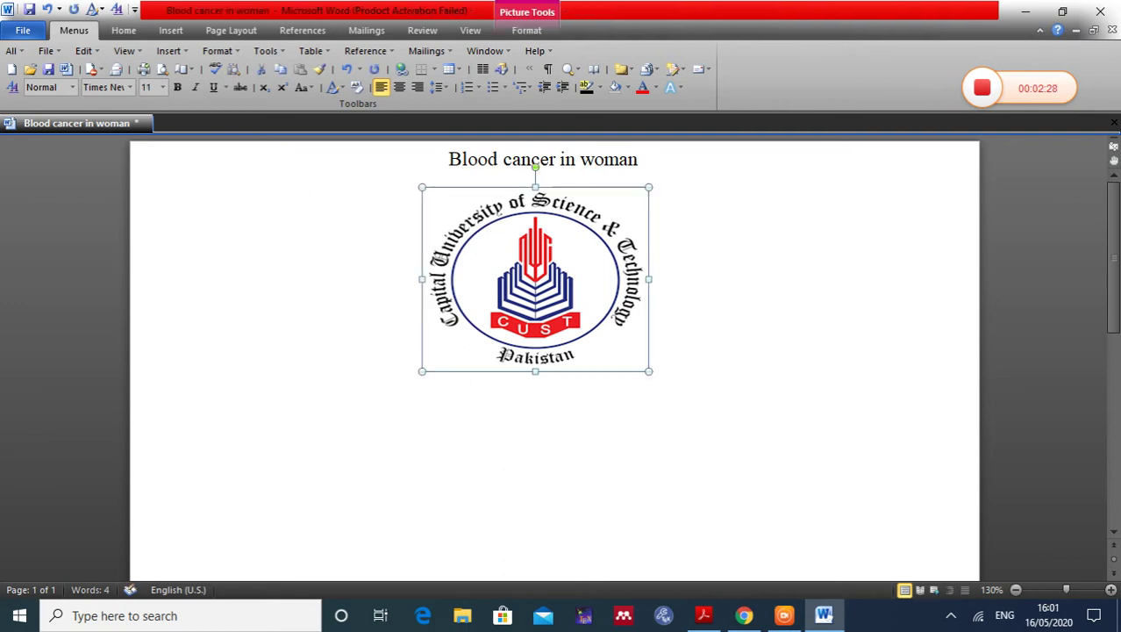
{"action": "left_click", "coordinate": [715, 307]}
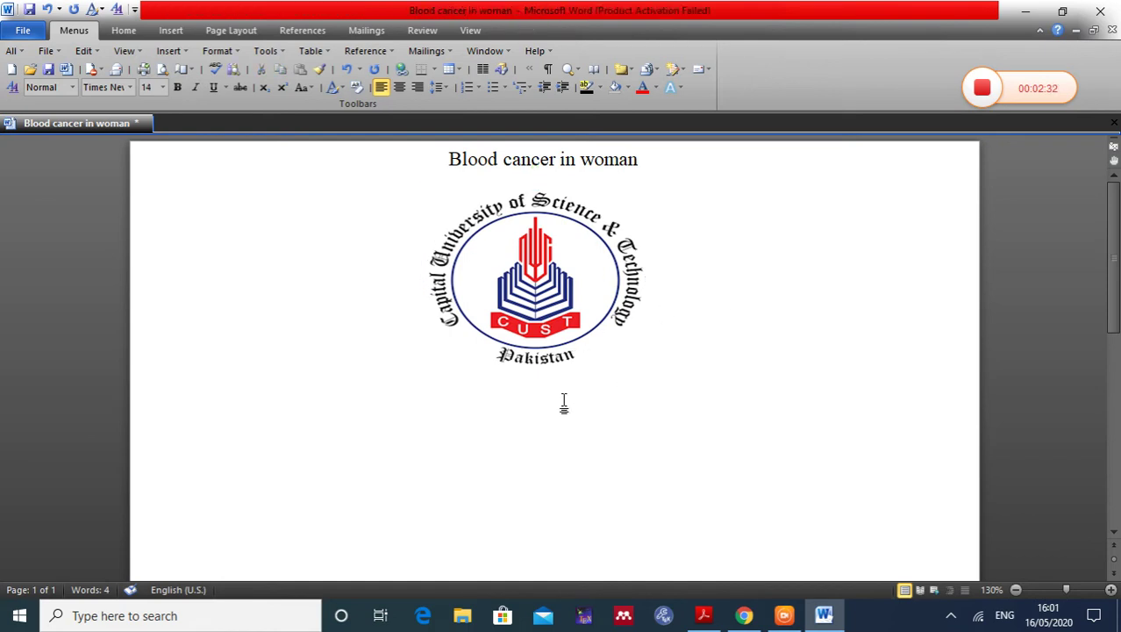
Add a 'Name :' line below the logo
{"action": "key", "text": "Return"}
{"action": "type", "text": "n"}
{"action": "key", "text": "BackSpace"}
{"action": "type", "text": "N"}
{"action": "type", "text": "ame :"}
{"action": "key", "text": "Return"}
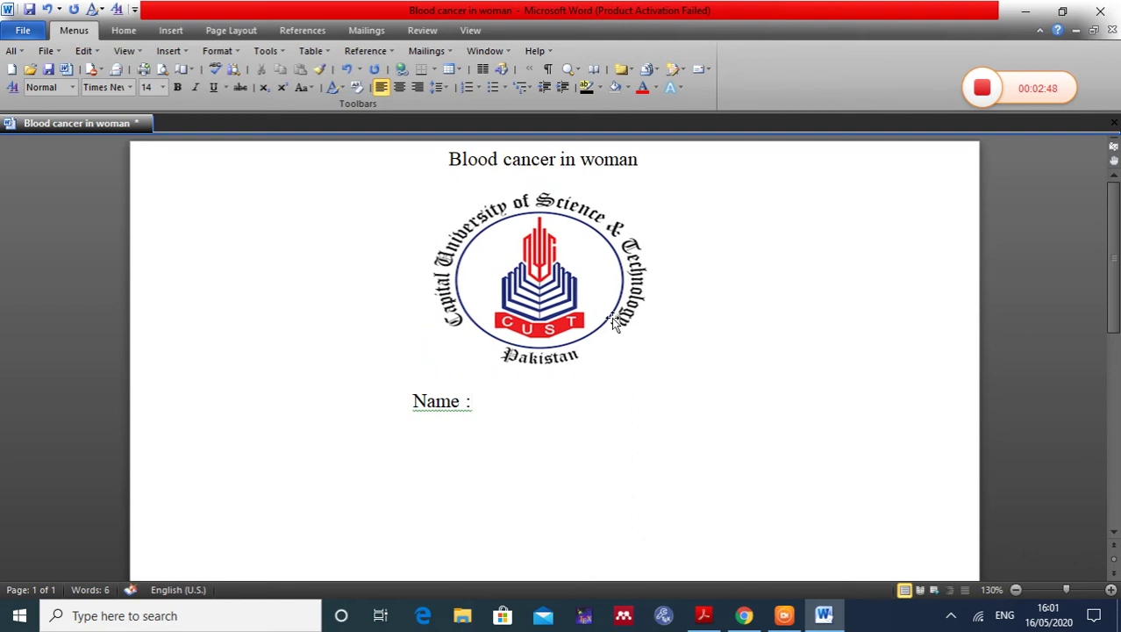
Add a 'Reg :' line beneath Name : and begin another line
{"action": "left_click", "coordinate": [523, 301]}
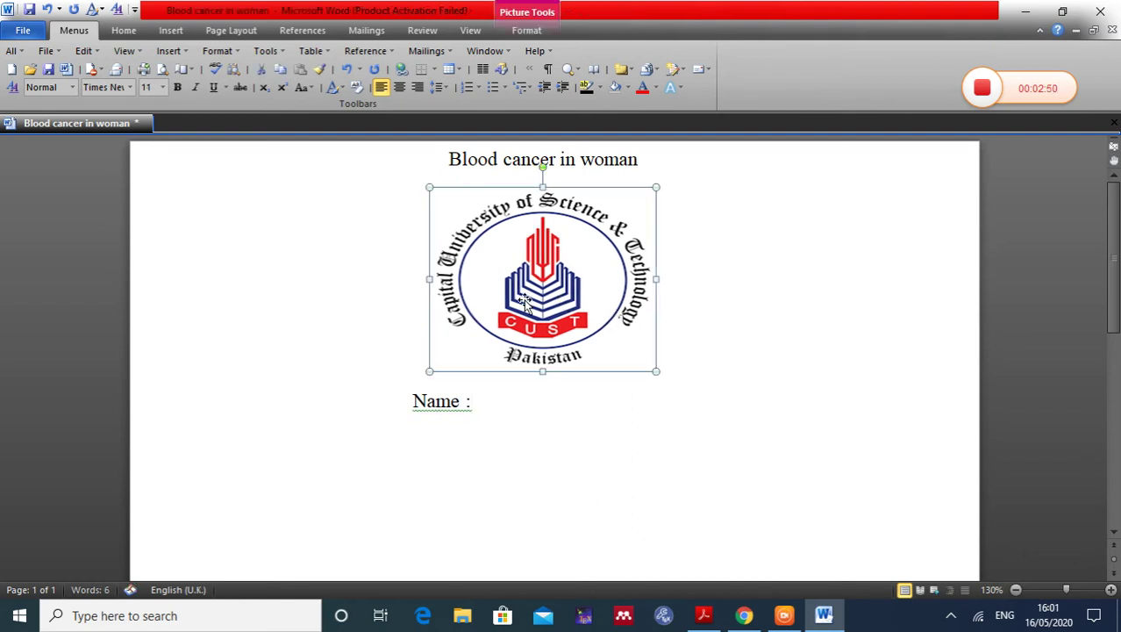
{"action": "left_click", "coordinate": [498, 413]}
{"action": "key", "text": "Down"}
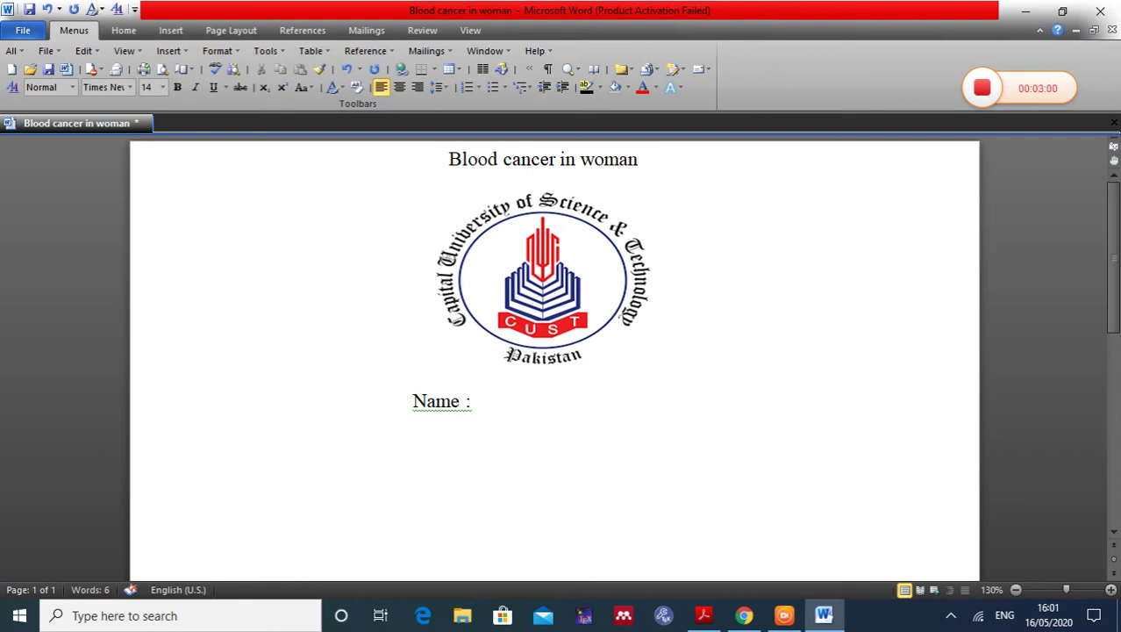
{"action": "type", "text": "re"}
{"action": "key", "text": "BackSpace"}
{"action": "key", "text": "BackSpace"}
{"action": "type", "text": "REG"}
{"action": "key", "text": "BackSpace"}
{"action": "key", "text": "BackSpace"}
{"action": "type", "text": "r"}
{"action": "type", "text": "g"}
{"action": "key", "text": "BackSpace"}
{"action": "key", "text": "BackSpace"}
{"action": "key", "text": "BackSpace"}
{"action": "type", "text": "eg"}
{"action": "type", "text": " :"}
{"action": "key", "text": "Return"}
Type the 'Submitted to ABC' and 'Date:' lines below Reg :
{"action": "type", "text": "s"}
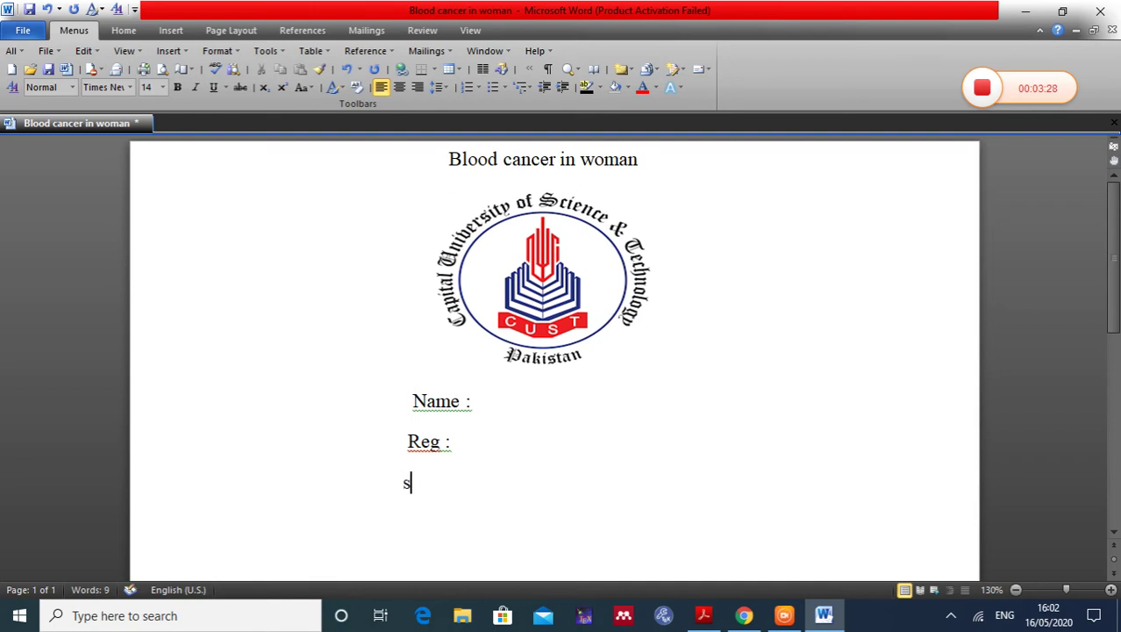
{"action": "type", "text": "u"}
{"action": "type", "text": "m"}
{"action": "key", "text": "BackSpace"}
{"action": "type", "text": "bmit"}
{"action": "type", "text": "ted t"}
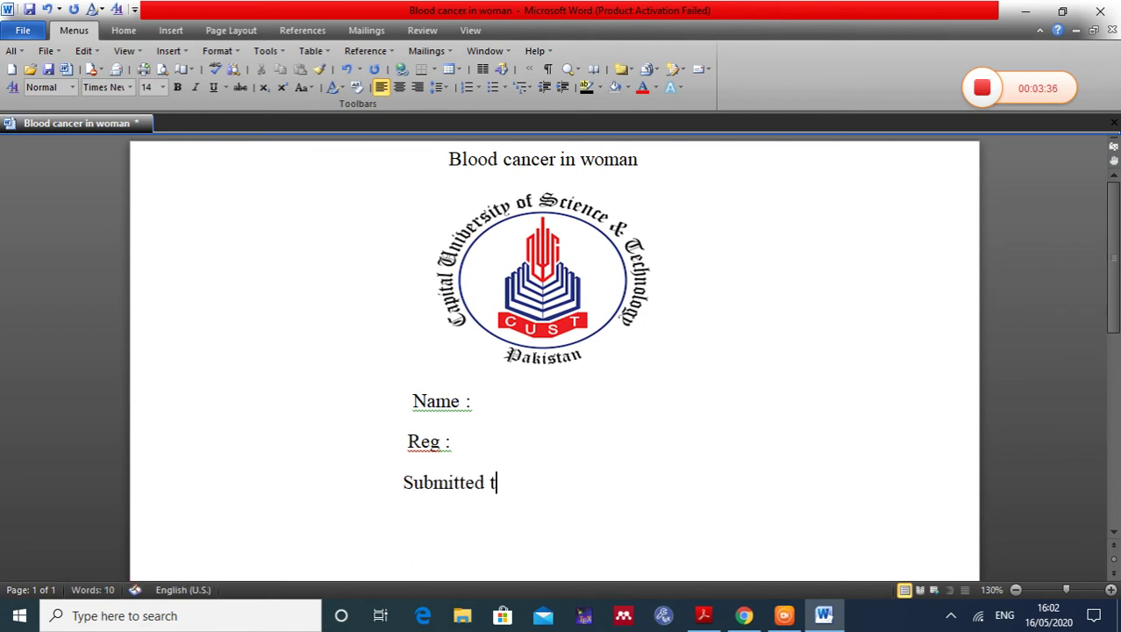
{"action": "type", "text": "o  "}
{"action": "type", "text": "AB"}
{"action": "type", "text": "C"}
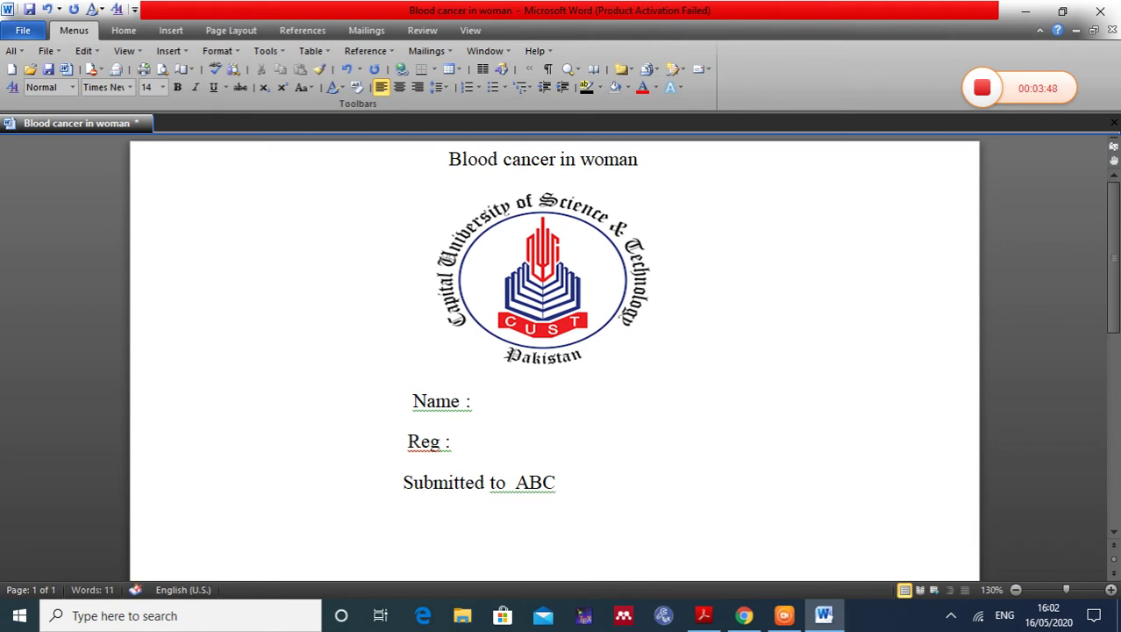
{"action": "type", "text": "S"}
{"action": "key", "text": "BackSpace"}
{"action": "type", "text": "DA"}
{"action": "type", "text": "TE"}
{"action": "key", "text": "BackSpace"}
{"action": "key", "text": "BackSpace"}
{"action": "key", "text": "BackSpace"}
{"action": "type", "text": "ate"}
{"action": "type", "text": ":"}
{"action": "key", "text": "Return"}
Indent the Reg and Submitted to lines to match Name, and add two blank lines below Date:
{"action": "scroll", "coordinate": [430, 554], "scroll_direction": "down", "scroll_amount": 1}
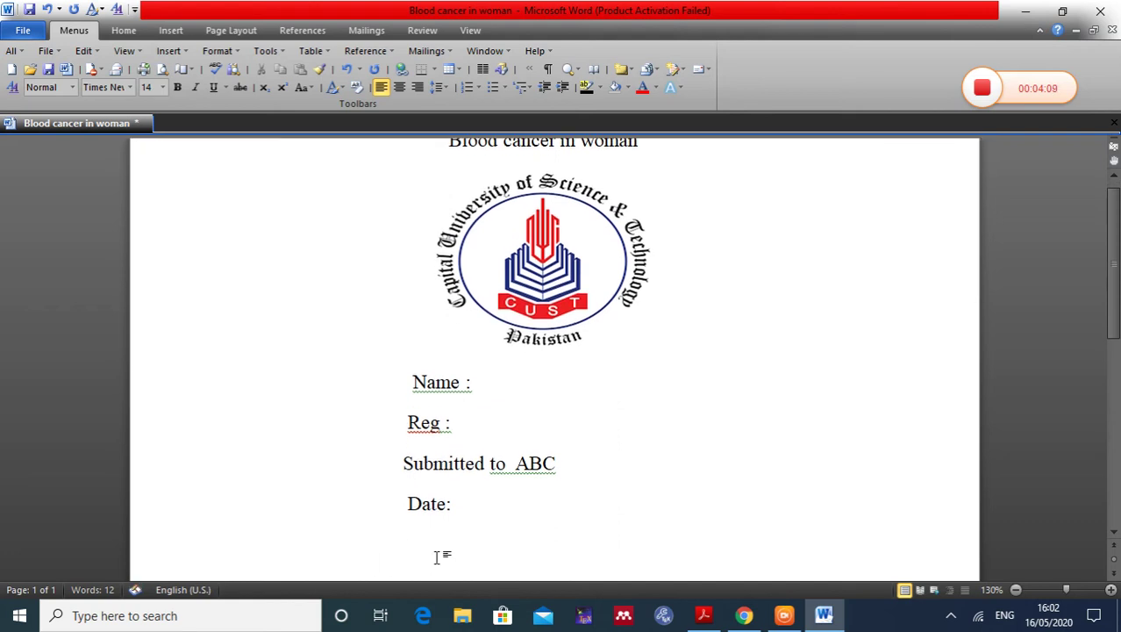
{"action": "left_click", "coordinate": [403, 462]}
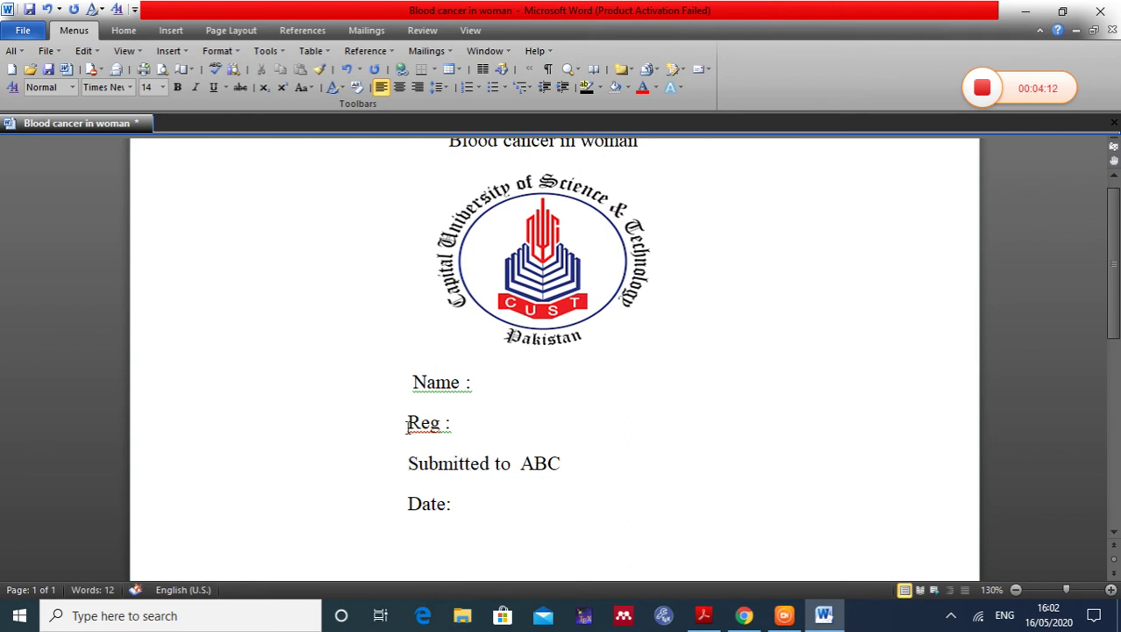
{"action": "left_click", "coordinate": [406, 424]}
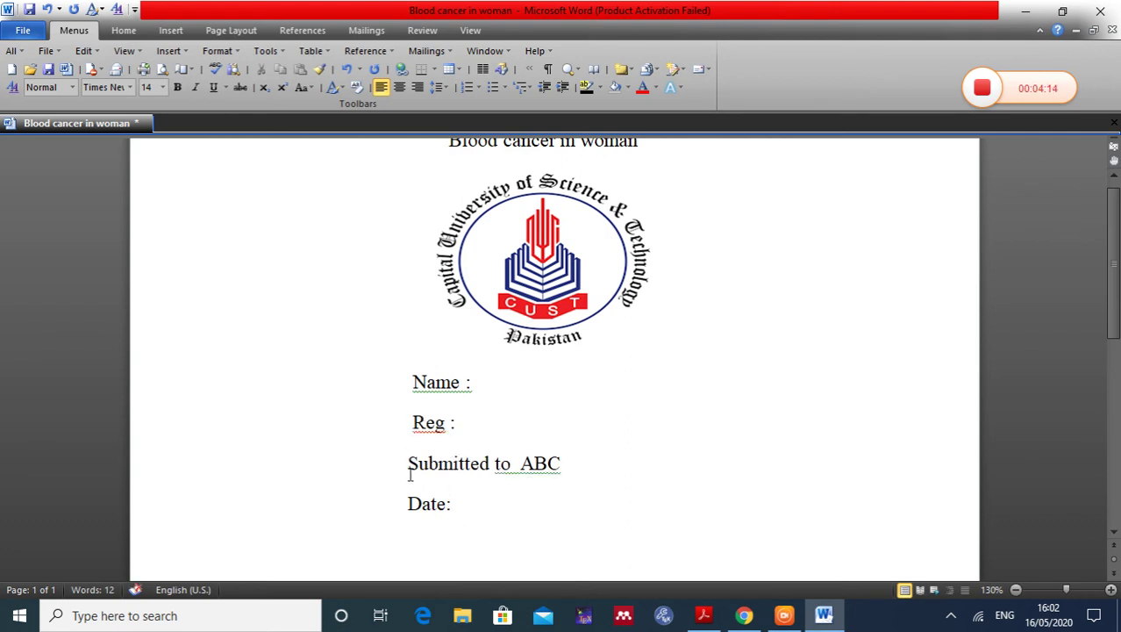
{"action": "left_click", "coordinate": [409, 465]}
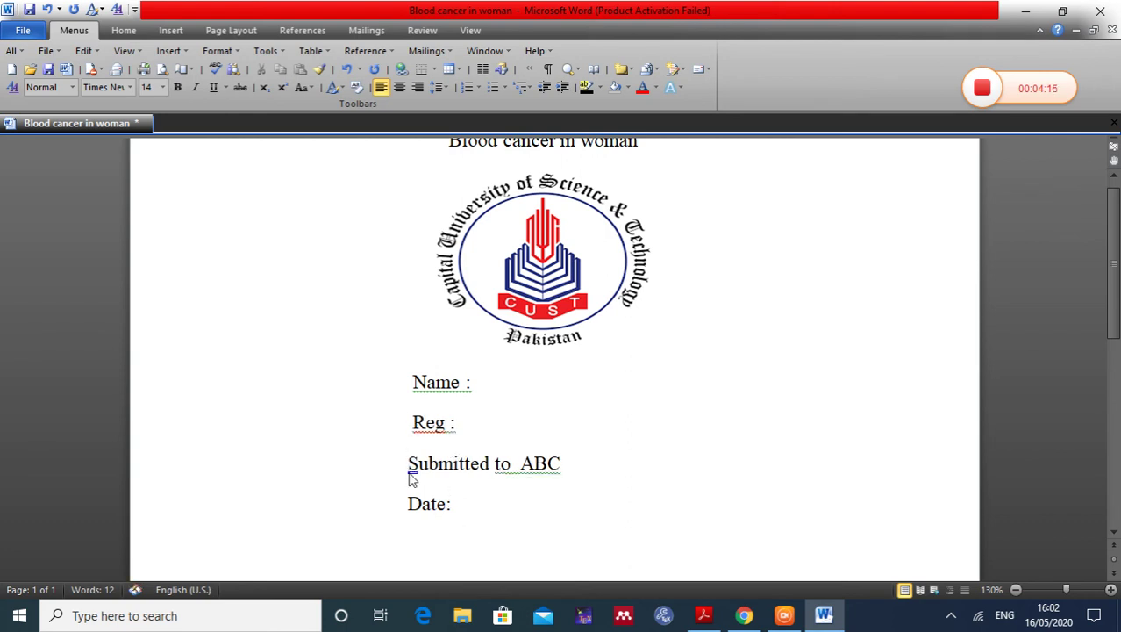
{"action": "left_click", "coordinate": [479, 504]}
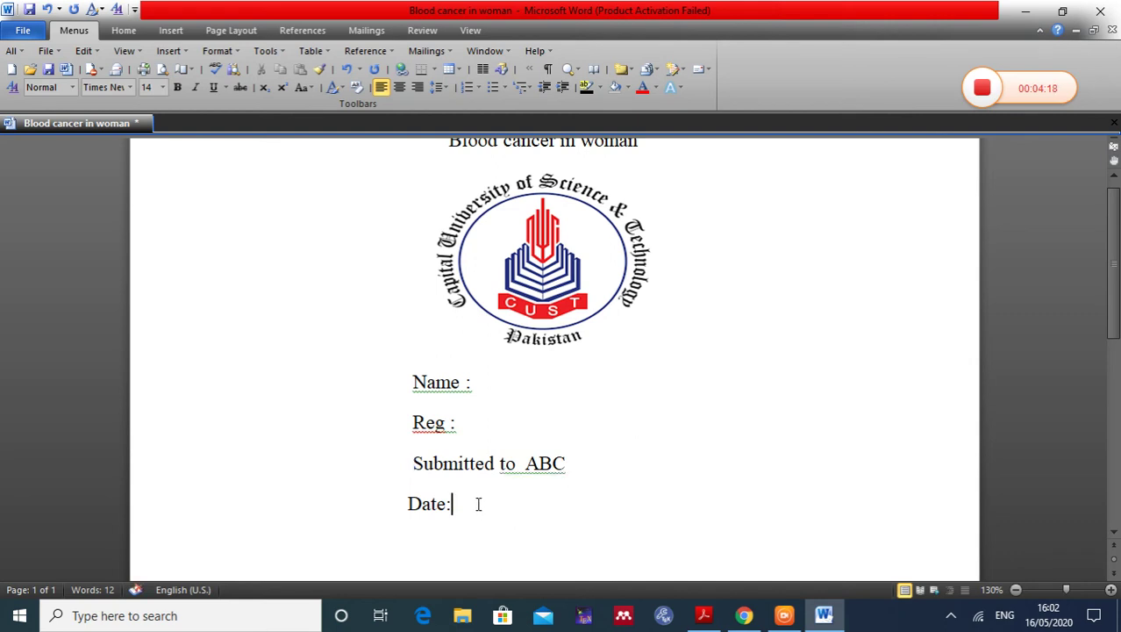
{"action": "key", "text": "Return"}
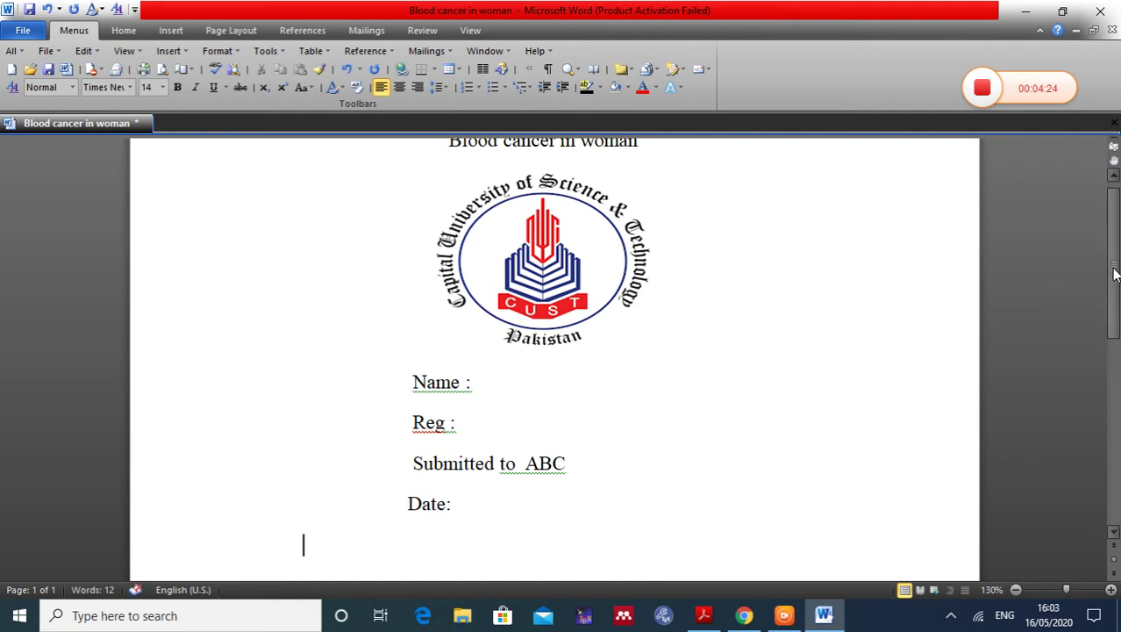
{"action": "left_click_drag", "start_coordinate": [1112, 273], "coordinate": [1116, 313]}
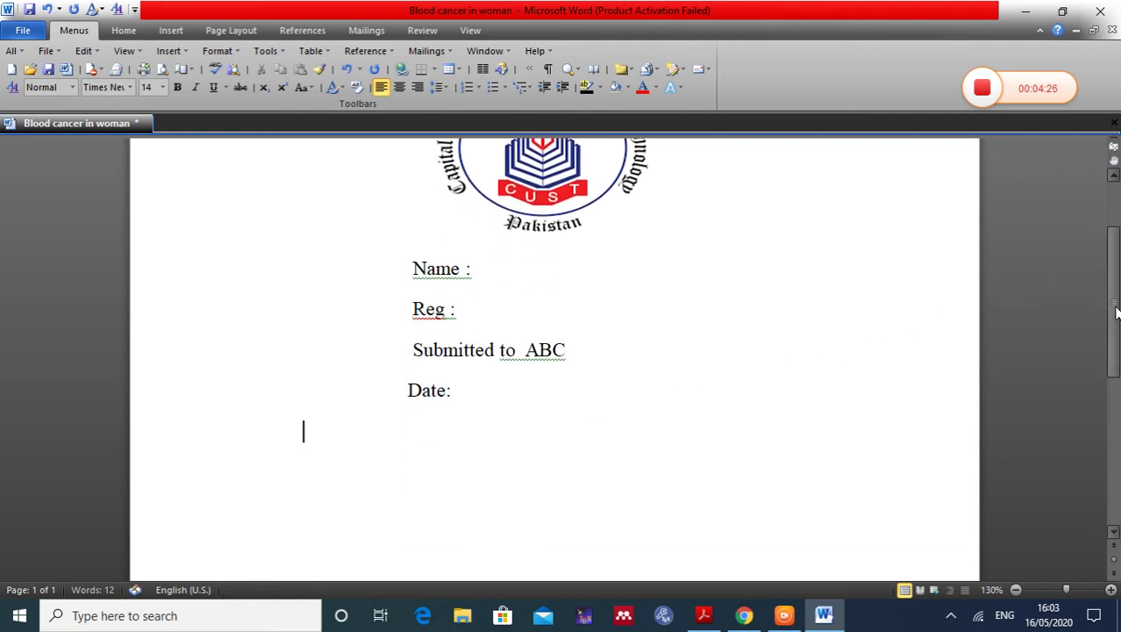
{"action": "key", "text": "Return"}
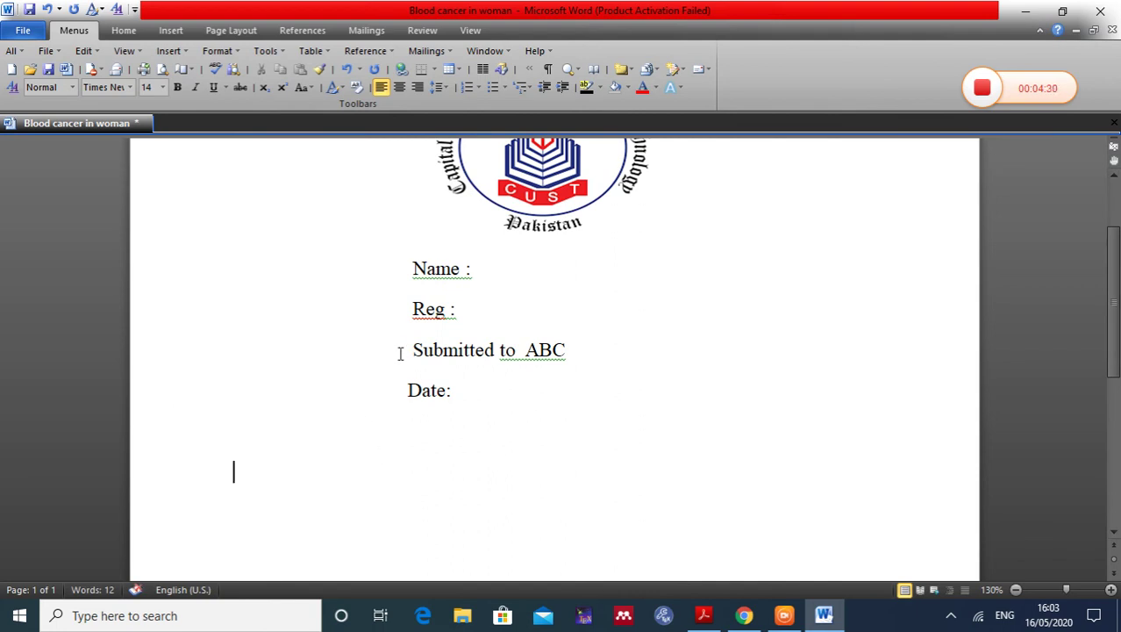
Insert the blood-cell image from the Desktop on the blank line below Date:
{"action": "left_click", "coordinate": [170, 38]}
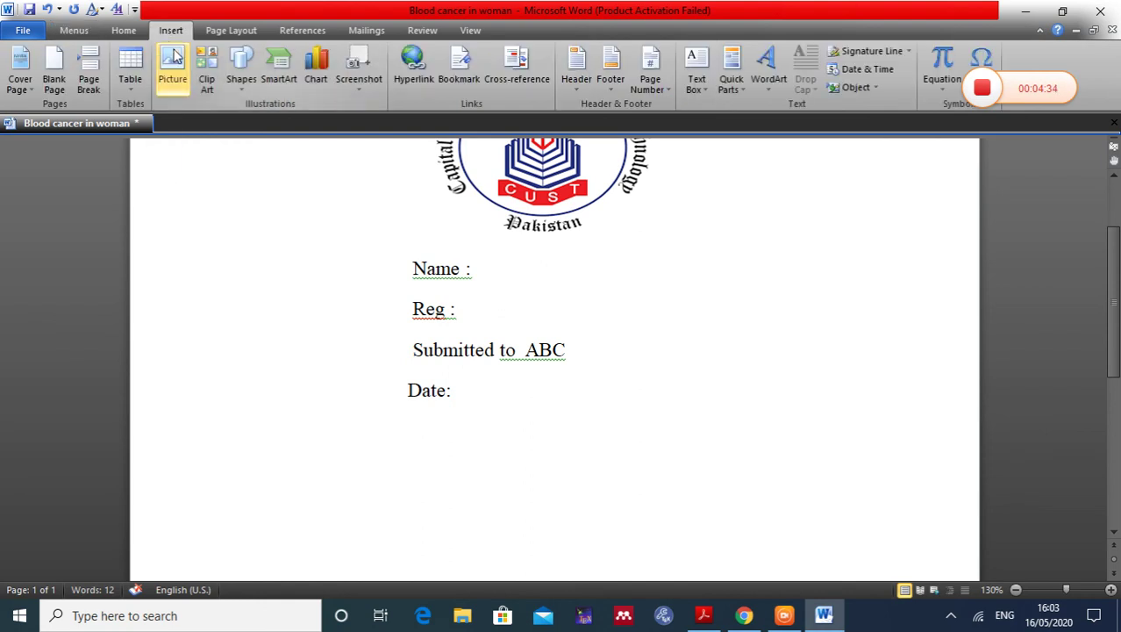
{"action": "left_click", "coordinate": [173, 66]}
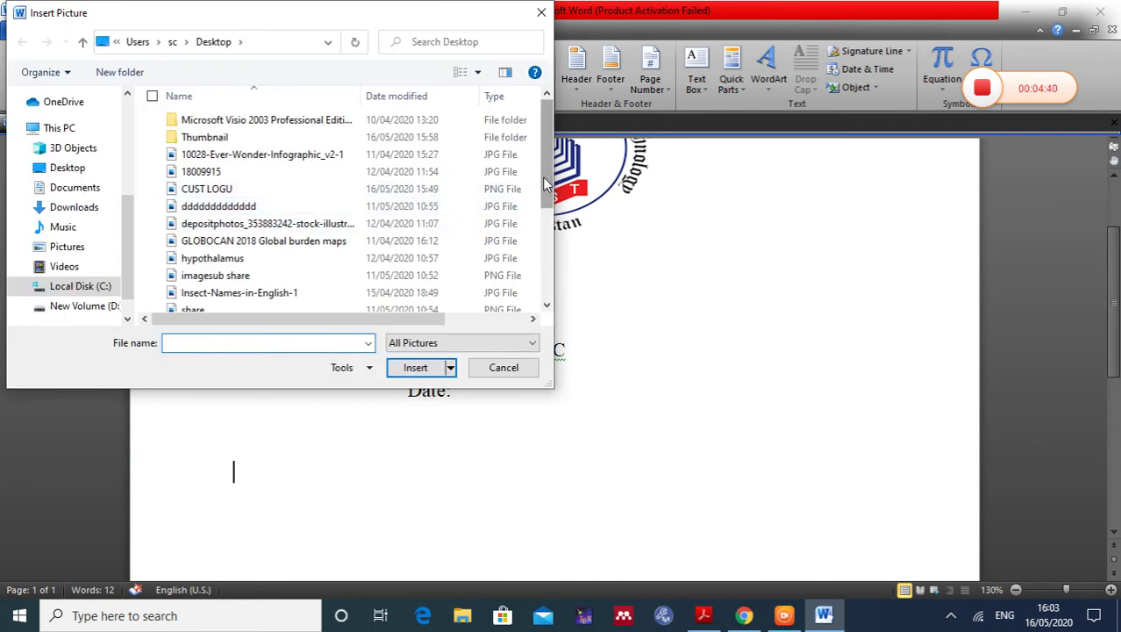
{"action": "scroll", "coordinate": [535, 207], "scroll_direction": "down", "scroll_amount": 1}
{"action": "scroll", "coordinate": [535, 206], "scroll_direction": "down", "scroll_amount": 1}
{"action": "scroll", "coordinate": [536, 210], "scroll_direction": "down", "scroll_amount": 1}
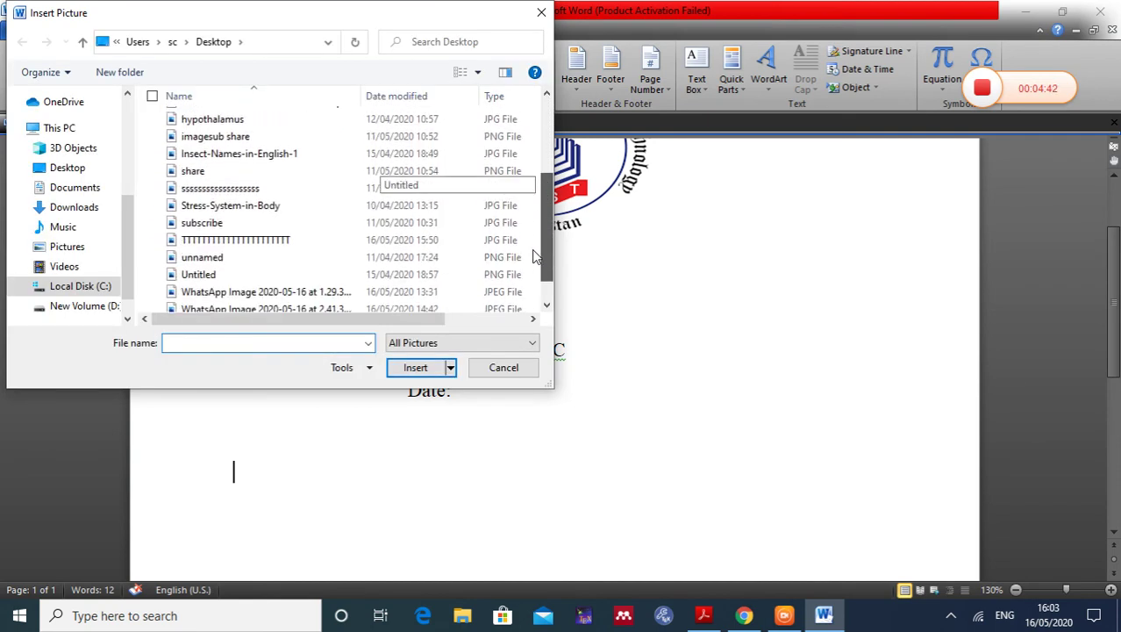
{"action": "double_click", "coordinate": [305, 244]}
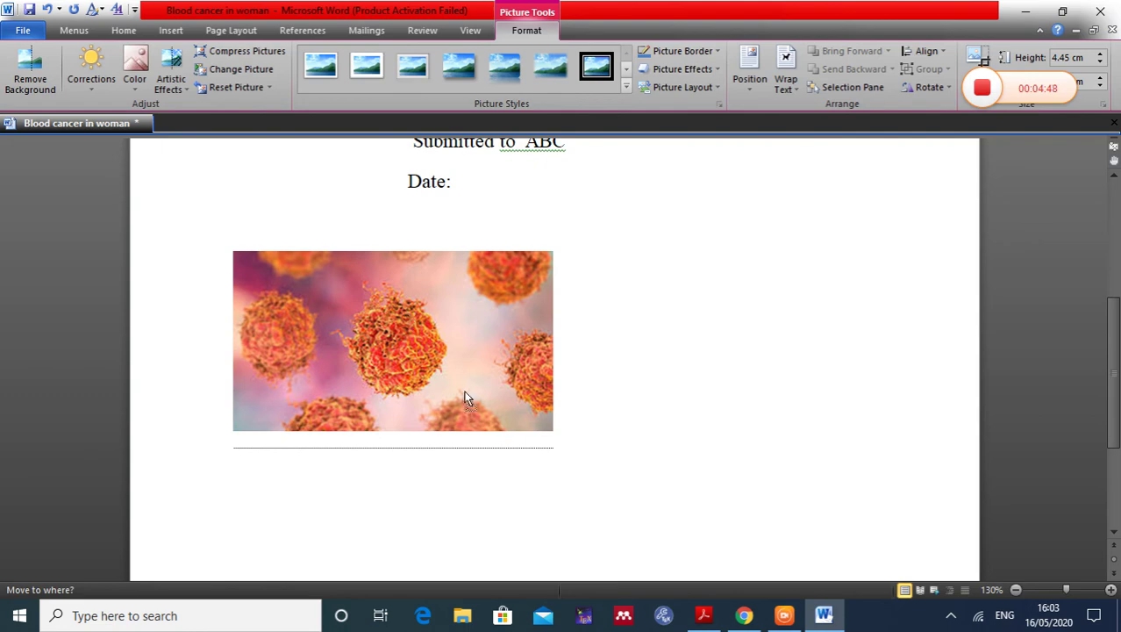
Reposition the blood-cell picture, settling it back at the left margin
{"action": "mouse_move", "coordinate": [393, 260]}
{"action": "left_mouse_down"}
{"action": "mouse_move", "coordinate": [416, 367]}
{"action": "mouse_move", "coordinate": [508, 451]}
{"action": "left_mouse_up"}
{"action": "left_click", "coordinate": [381, 320]}
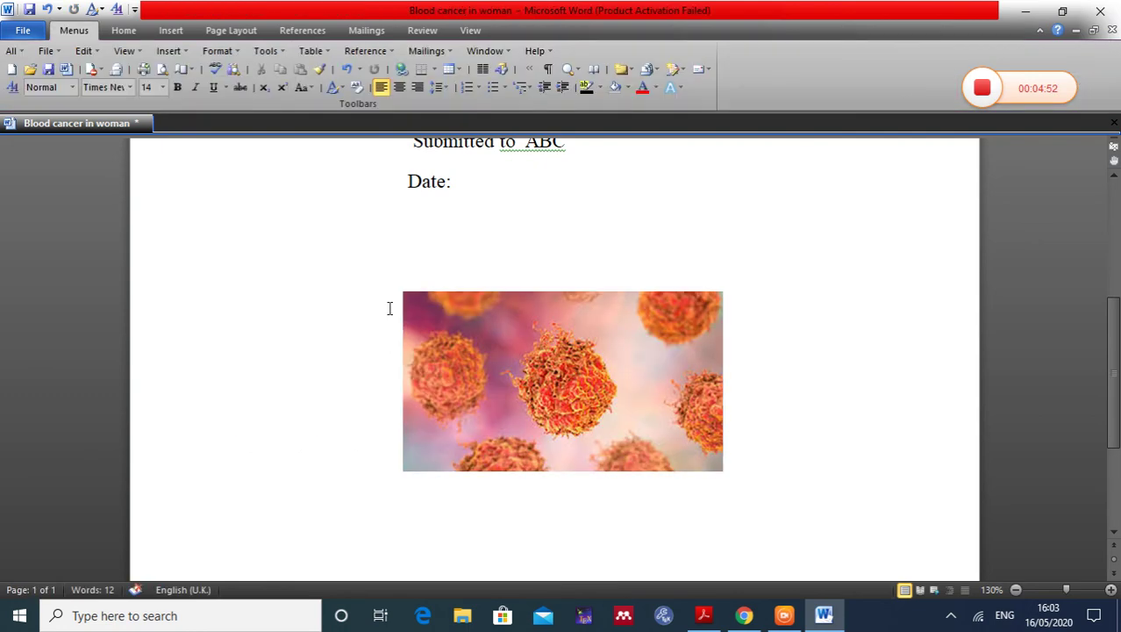
{"action": "mouse_move", "coordinate": [514, 309]}
{"action": "left_mouse_down"}
{"action": "mouse_move", "coordinate": [453, 292]}
{"action": "mouse_move", "coordinate": [437, 272]}
{"action": "left_mouse_up"}
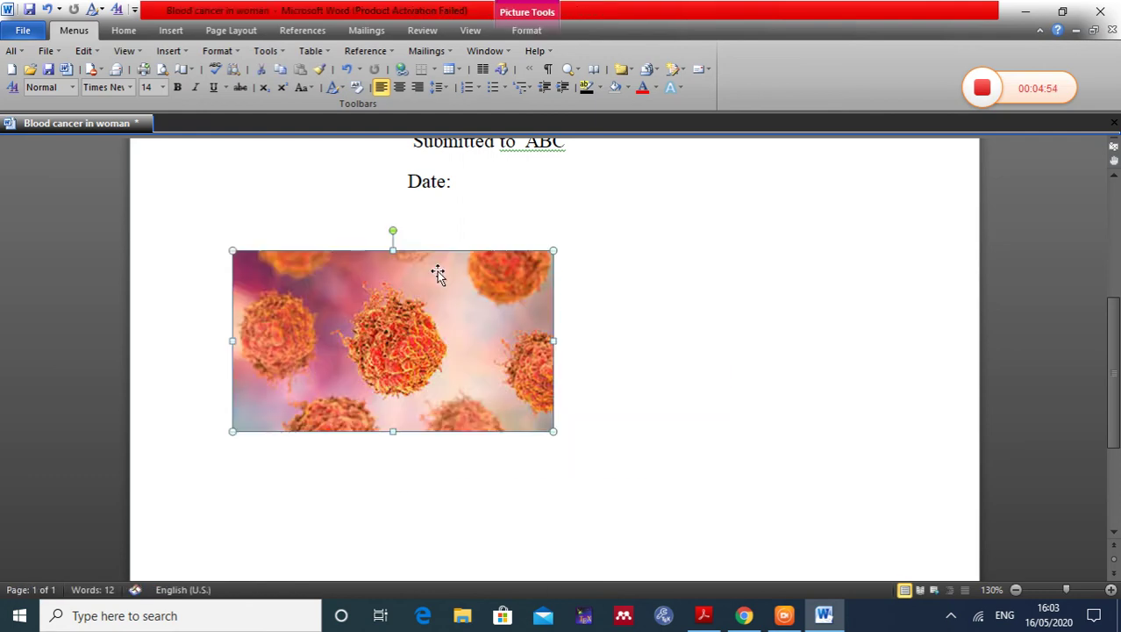
{"action": "left_click", "coordinate": [557, 341]}
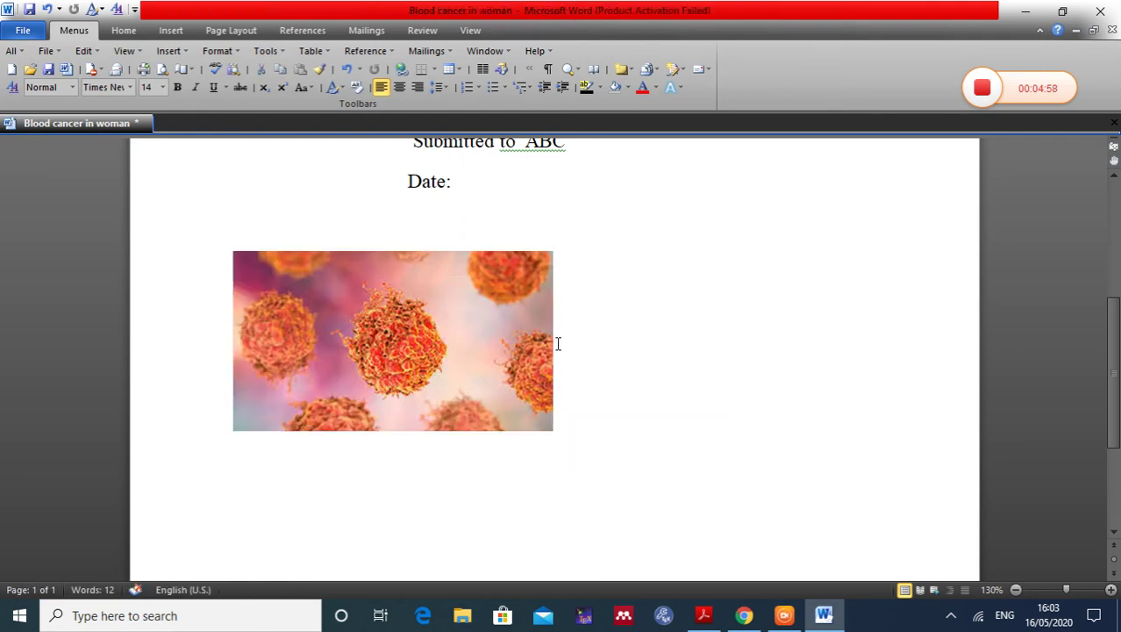
Stretch the picture into a wide, short banner across most of the page
{"action": "left_click", "coordinate": [548, 337]}
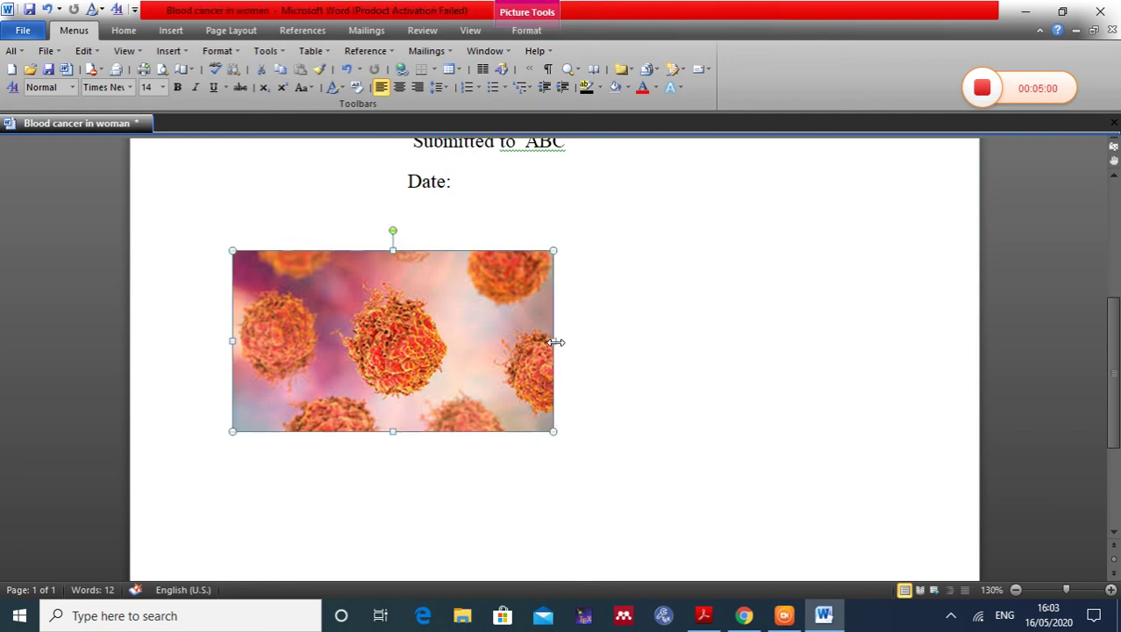
{"action": "left_click_drag", "start_coordinate": [557, 342], "coordinate": [920, 344]}
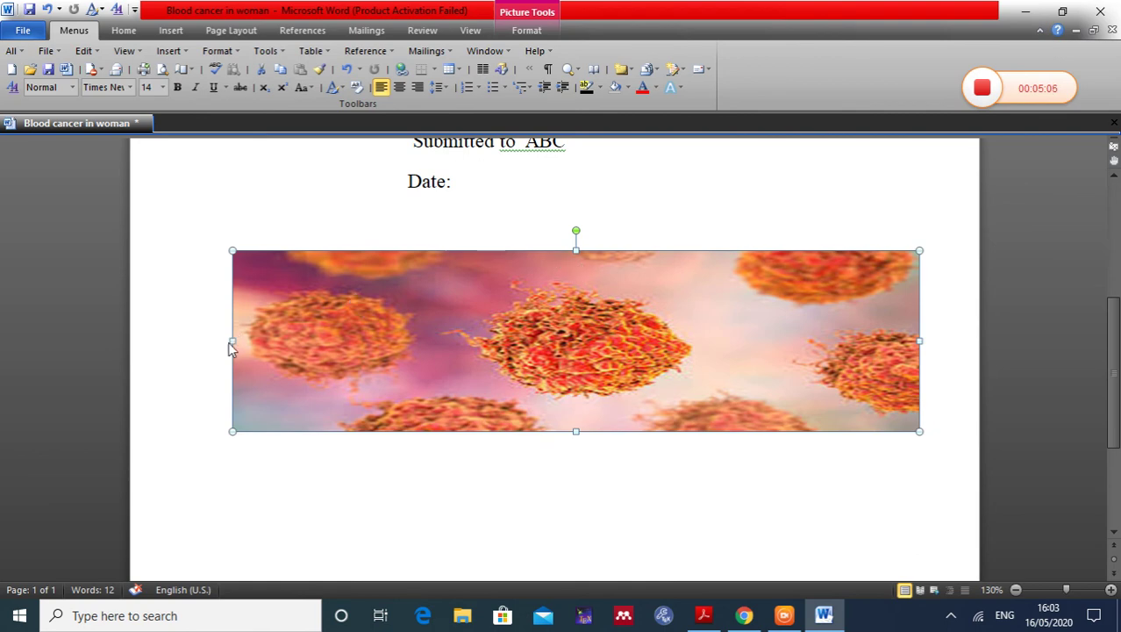
{"action": "left_click_drag", "start_coordinate": [229, 338], "coordinate": [182, 339]}
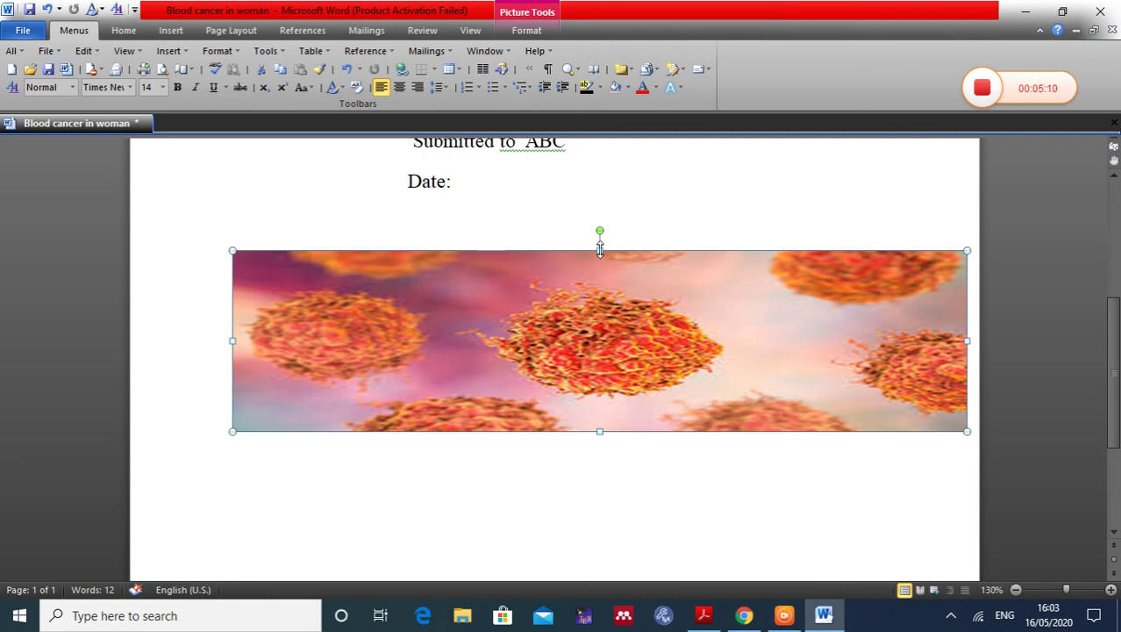
{"action": "left_click_drag", "start_coordinate": [599, 252], "coordinate": [597, 287]}
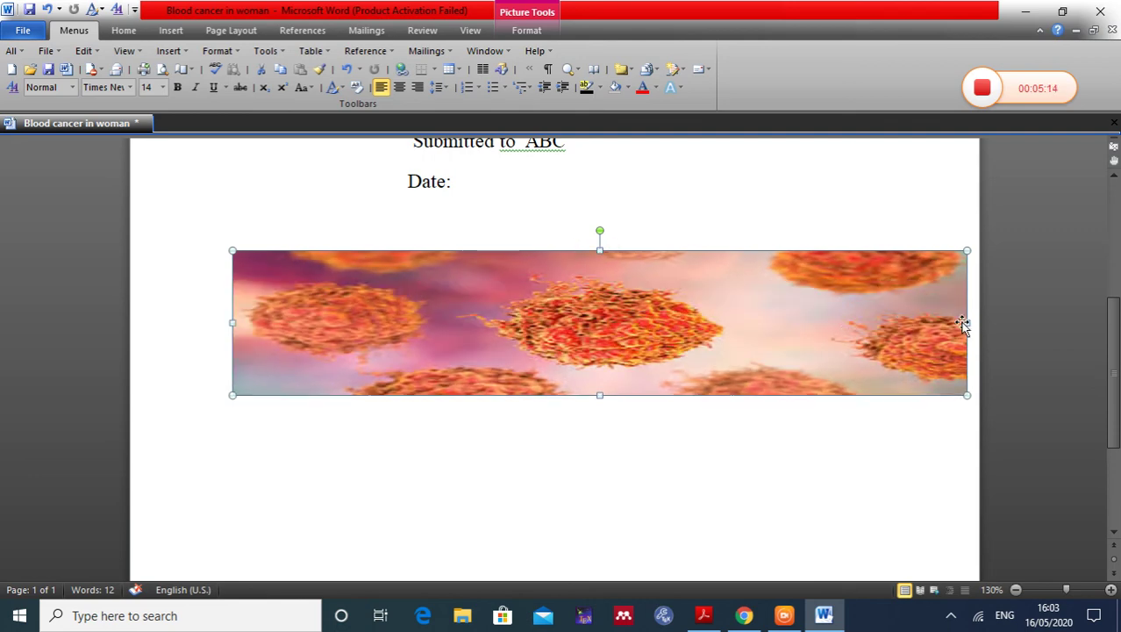
{"action": "left_click_drag", "start_coordinate": [966, 322], "coordinate": [896, 317]}
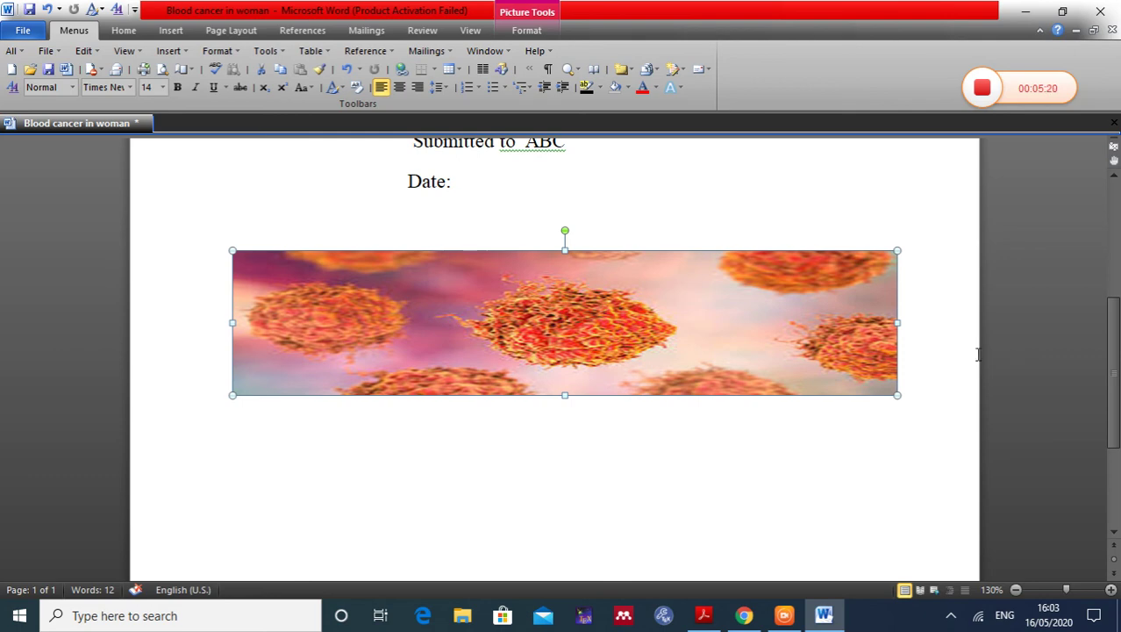
{"action": "left_click_drag", "start_coordinate": [1118, 355], "coordinate": [1091, 223]}
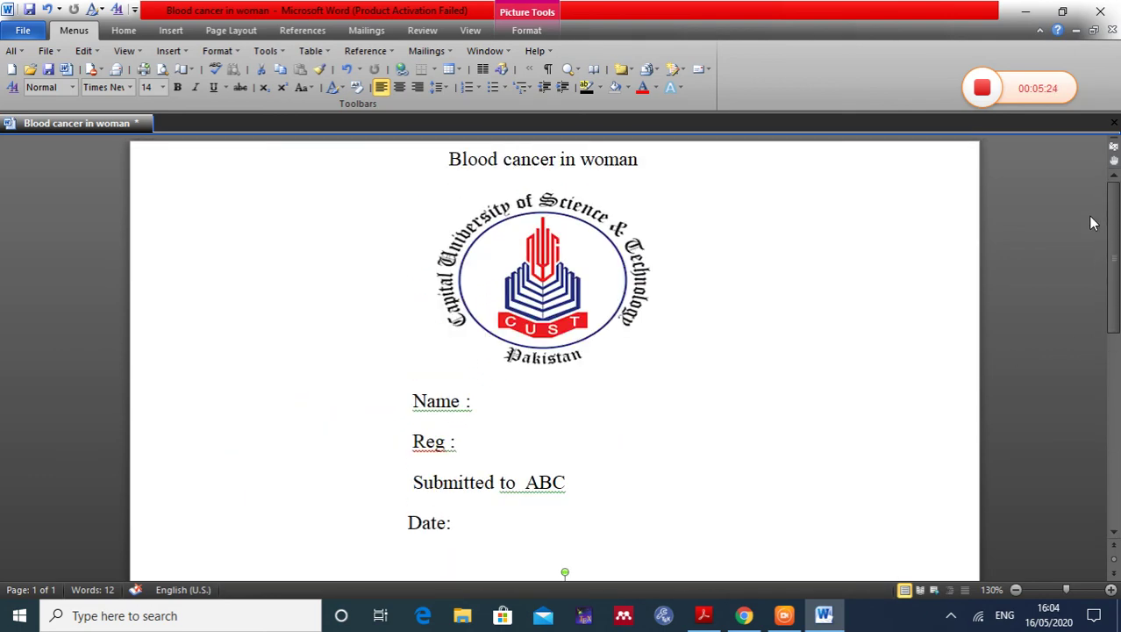
{"action": "scroll", "coordinate": [657, 517], "scroll_direction": "down", "scroll_amount": 6}
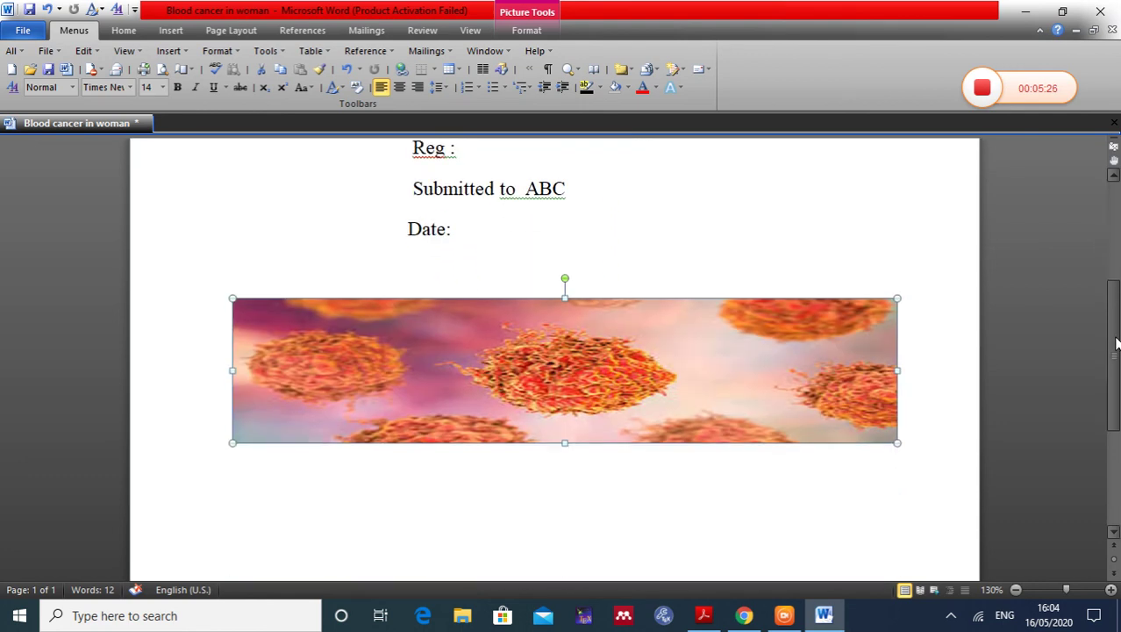
Type 'Captal university of sciences and technology' on the line below the banner
{"action": "left_click", "coordinate": [657, 518]}
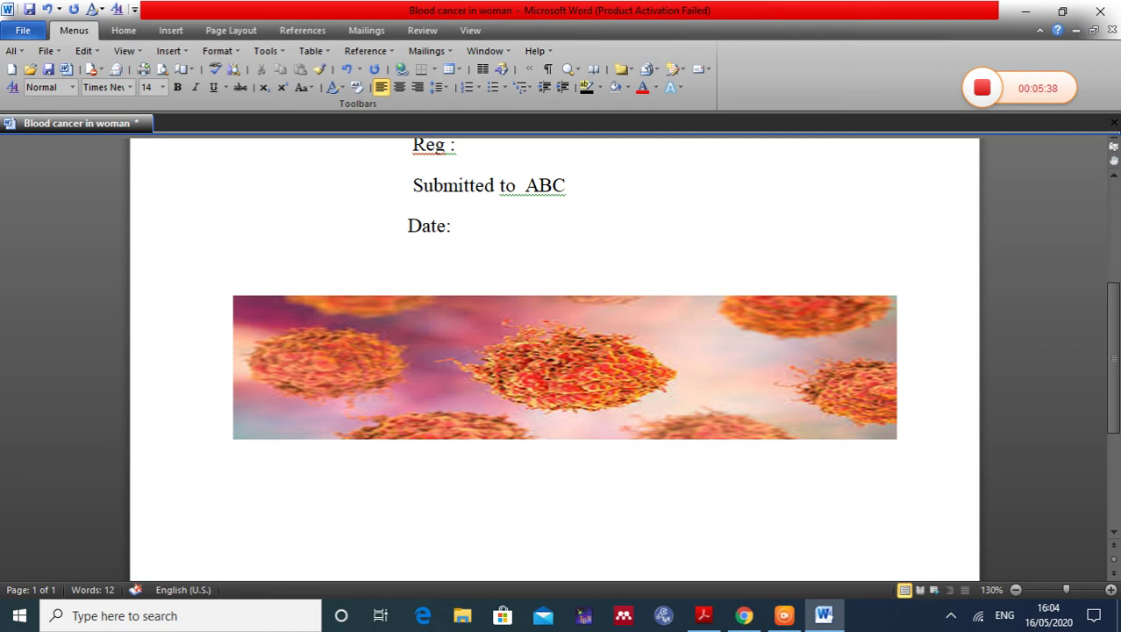
{"action": "type", "text": "cap"}
{"action": "type", "text": "ti"}
{"action": "type", "text": "a"}
{"action": "key", "text": "BackSpace"}
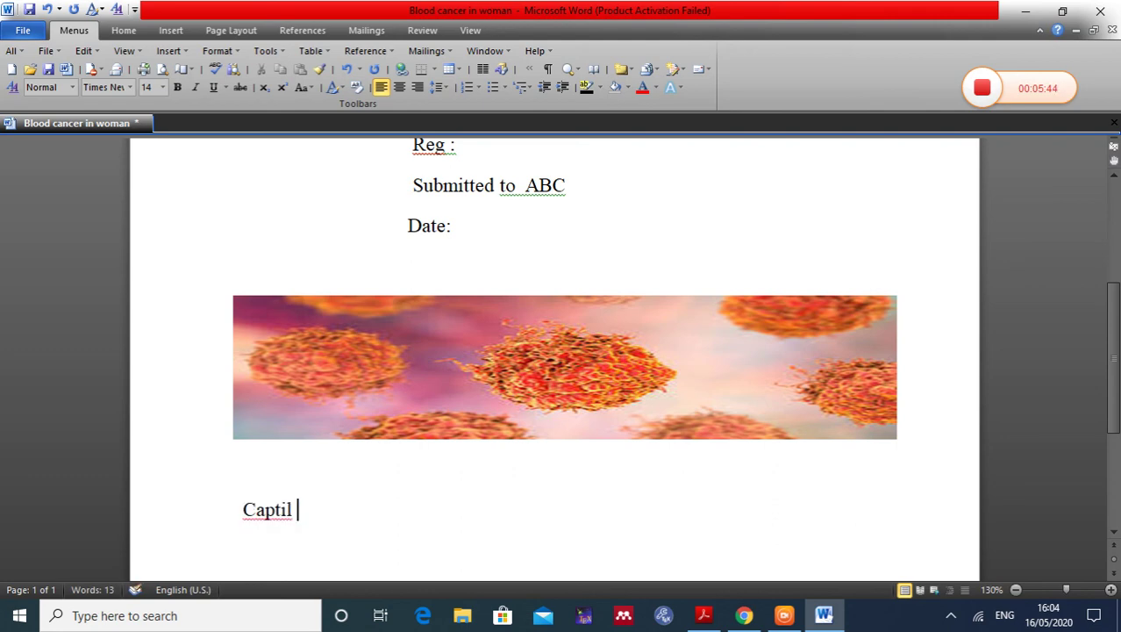
{"action": "key", "text": "BackSpace"}
{"action": "key", "text": "BackSpace"}
{"action": "type", "text": "al un"}
{"action": "type", "text": "iverst"}
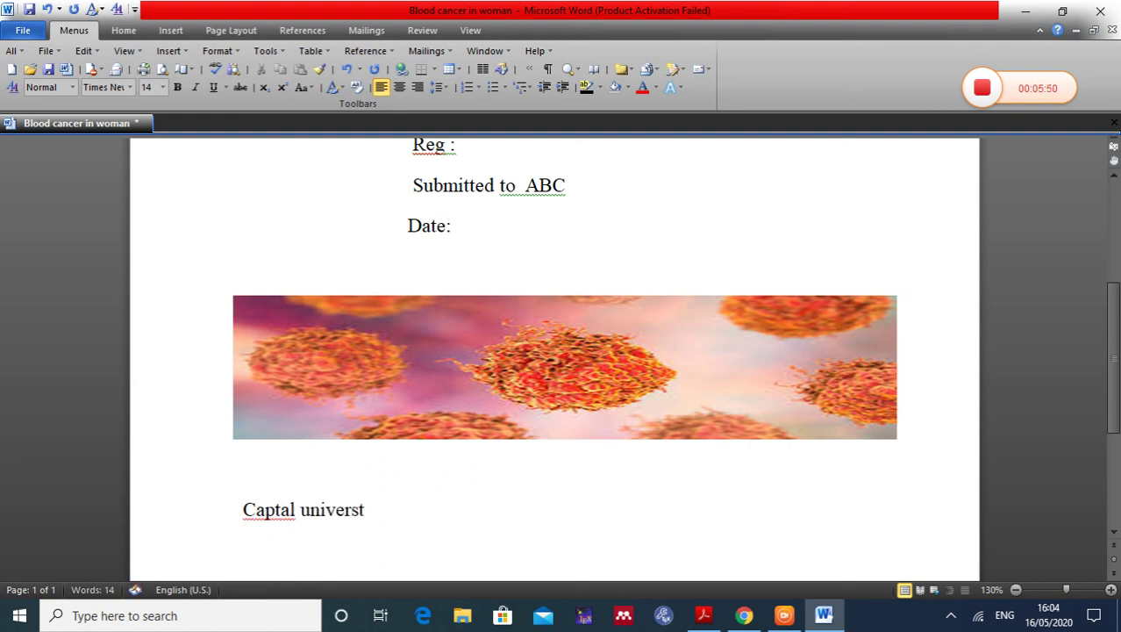
{"action": "key", "text": "BackSpace"}
{"action": "type", "text": "ity "}
{"action": "type", "text": "of scie"}
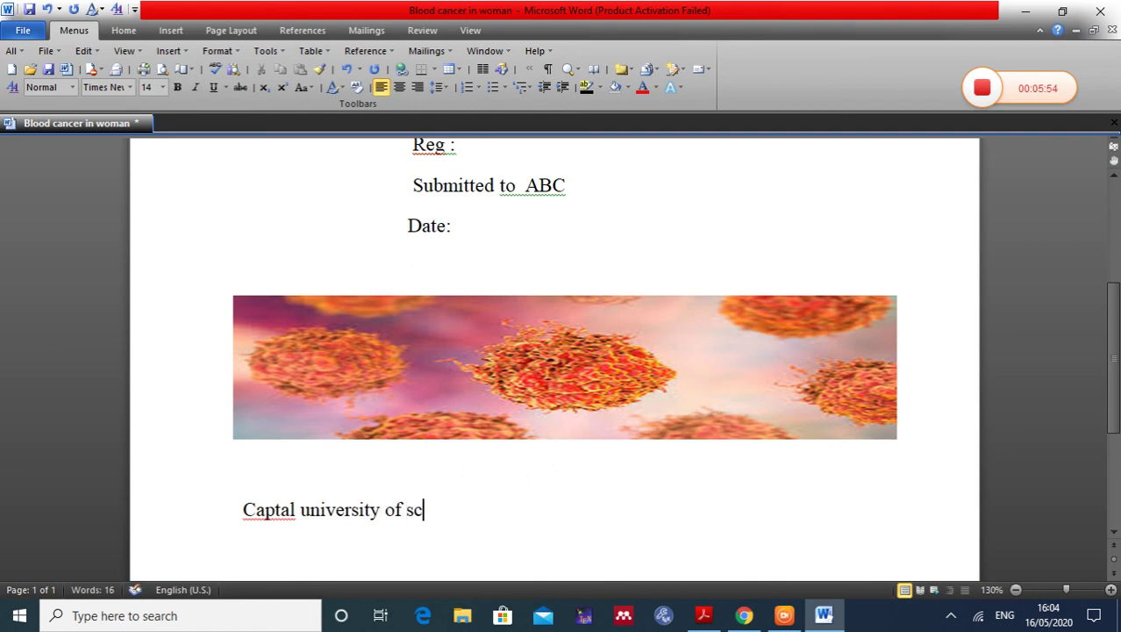
{"action": "type", "text": "nces"}
{"action": "type", "text": " and "}
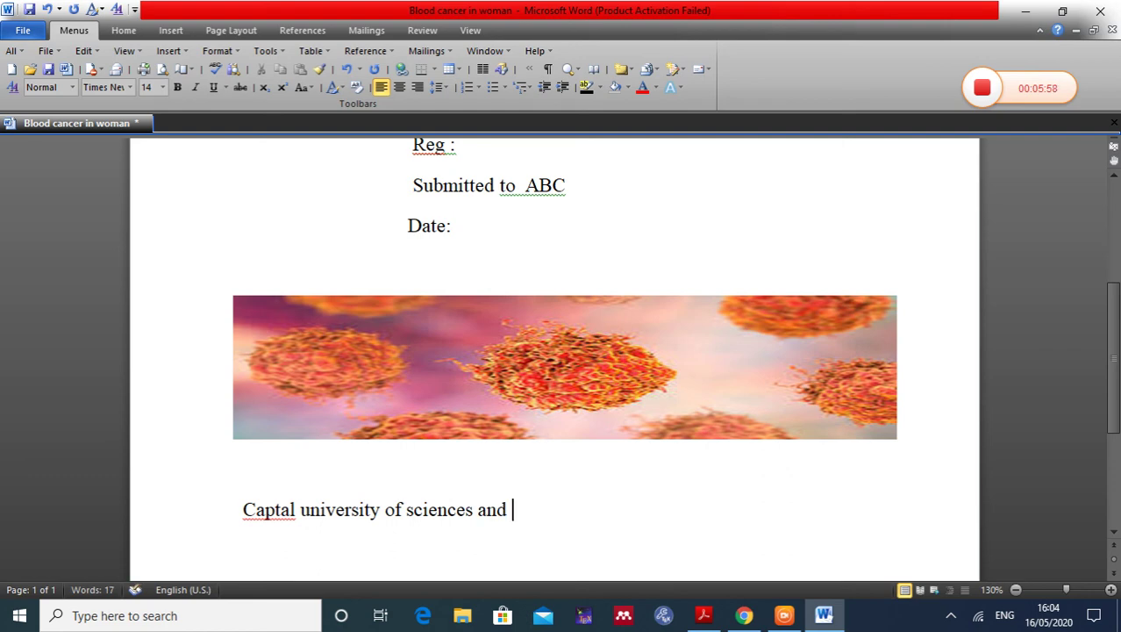
{"action": "type", "text": "techn"}
{"action": "type", "text": "ology"}
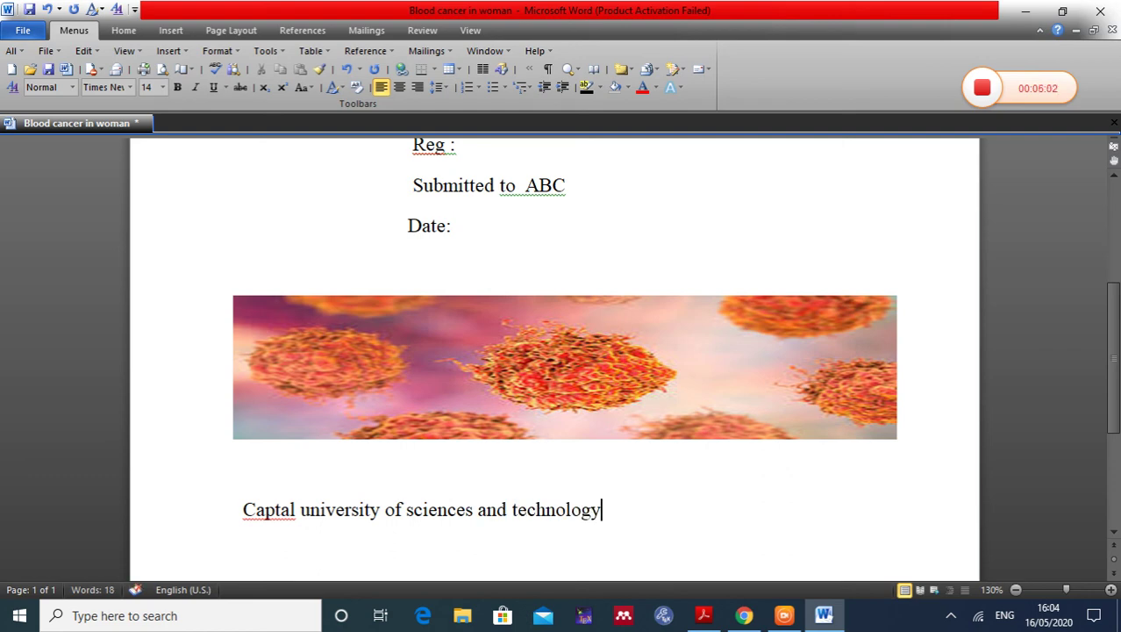
Review the finished page and minimise Word to the desktop with Win+D
{"action": "scroll", "coordinate": [255, 438], "scroll_direction": "up", "scroll_amount": 1}
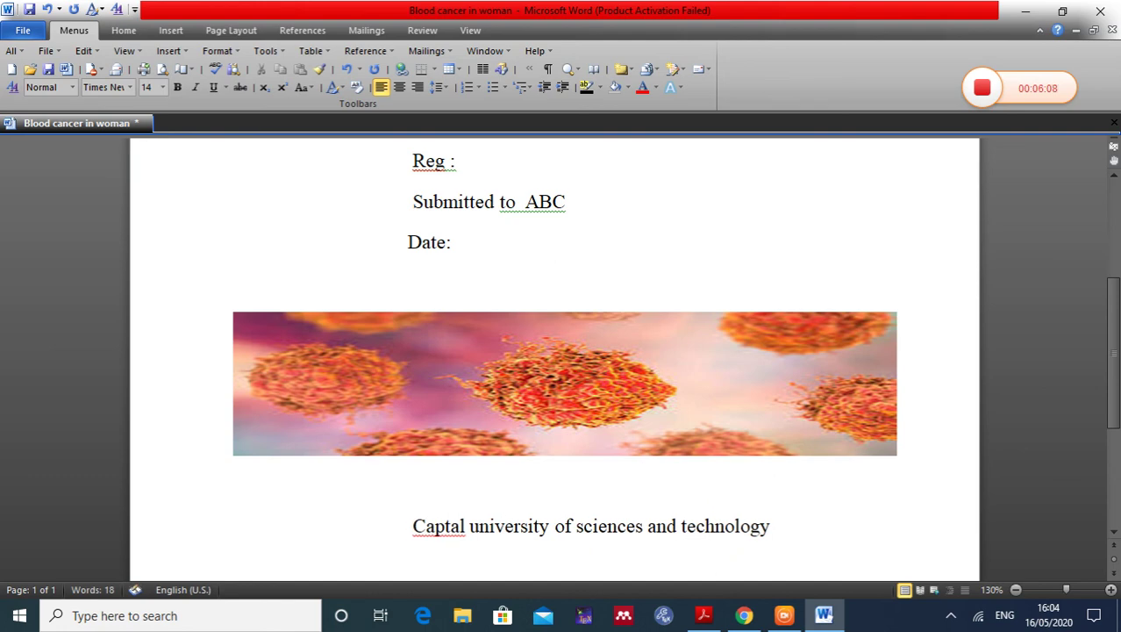
{"action": "left_click_drag", "start_coordinate": [1113, 331], "coordinate": [1080, 220]}
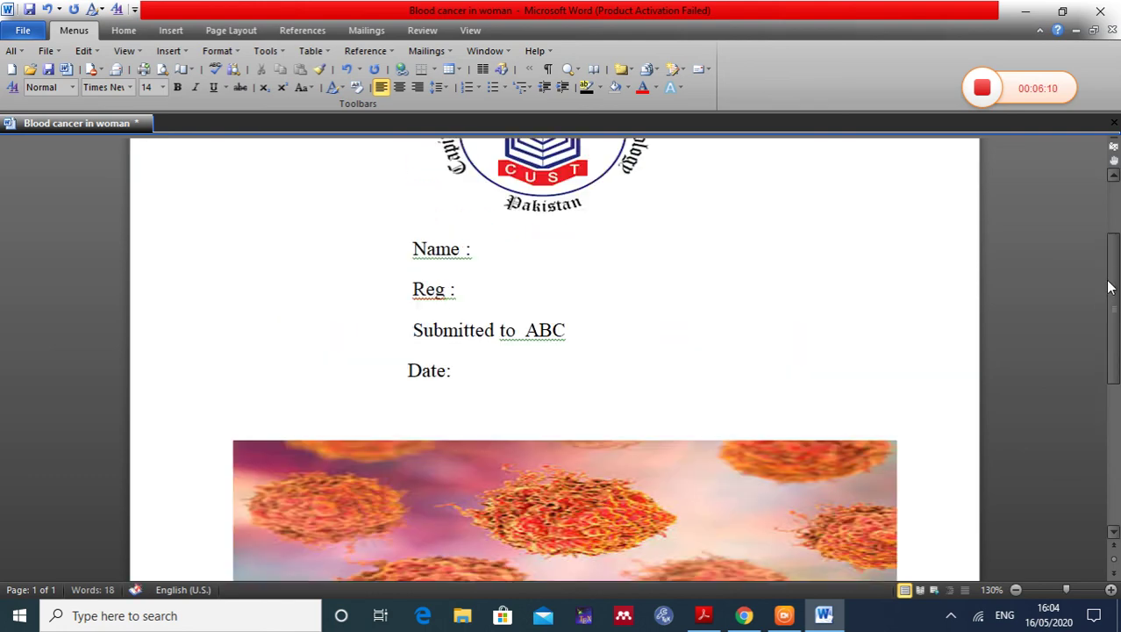
{"action": "scroll", "coordinate": [1094, 260], "scroll_direction": "down", "scroll_amount": 1}
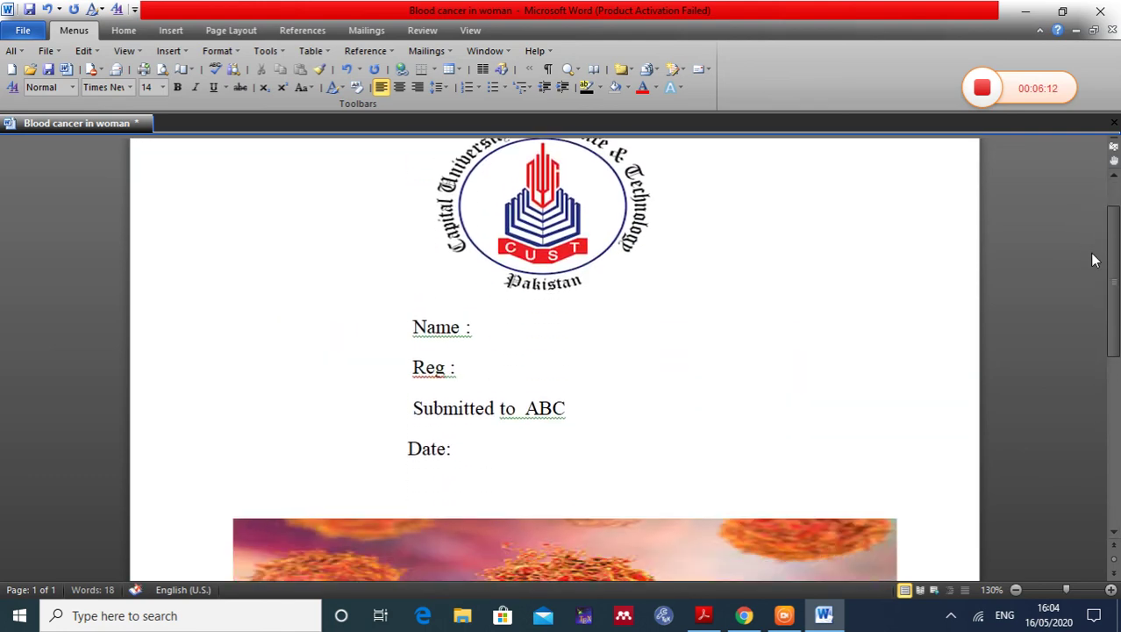
{"action": "key", "text": "super+d"}
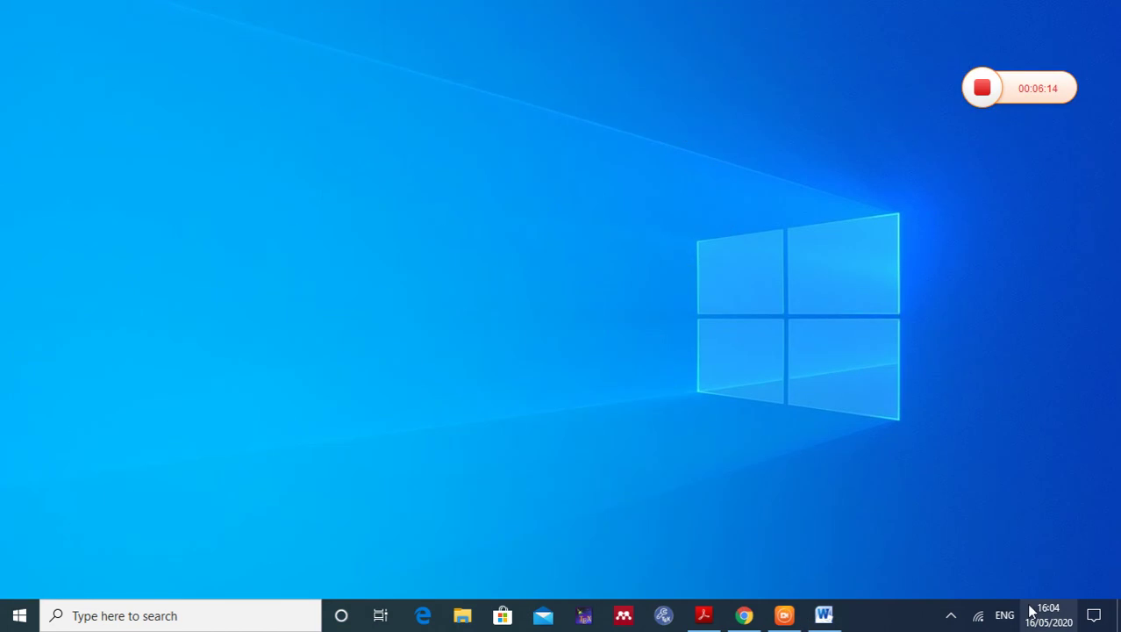